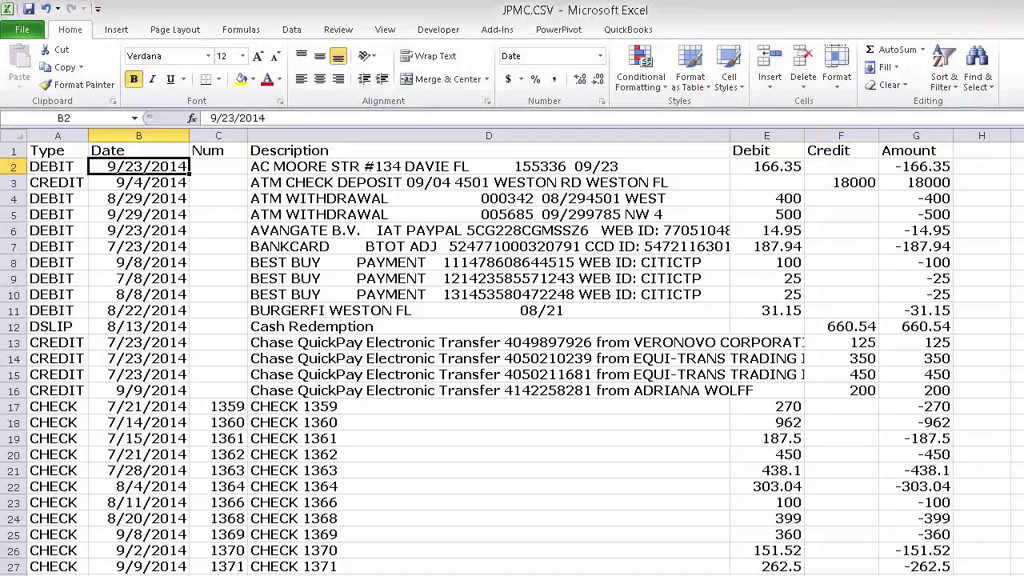
Look through the downloaded bank transactions in JPMC.CSV, down the list and back to the first rows
scroll(512, 360, down, 20)
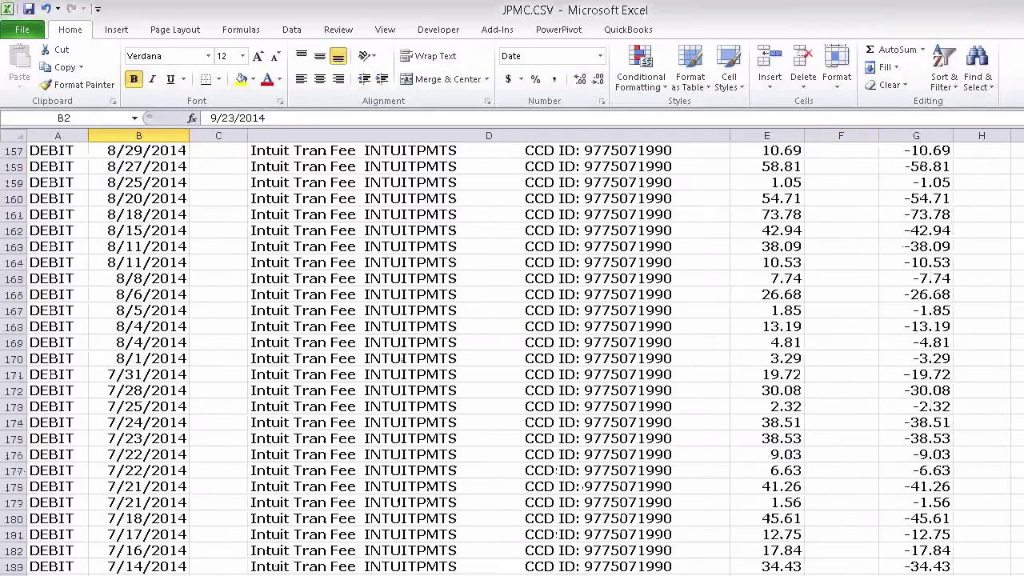
scroll(512, 360, down, 4)
scroll(512, 360, up, 20)
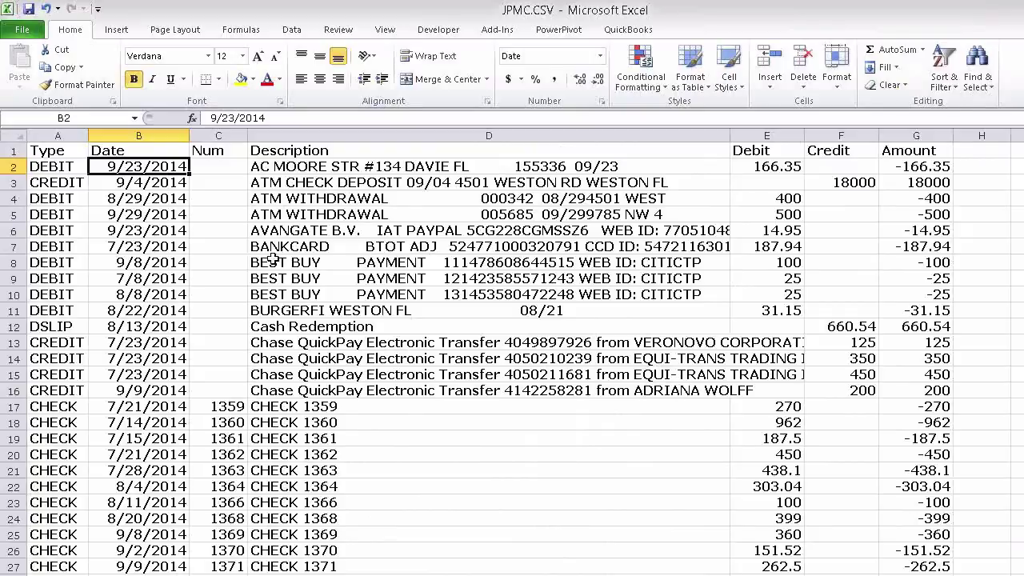
Switch to QuickBooks and open Batch Enter Transactions with Checks as the transaction type and CHASE as the bank account
click(8, 136)
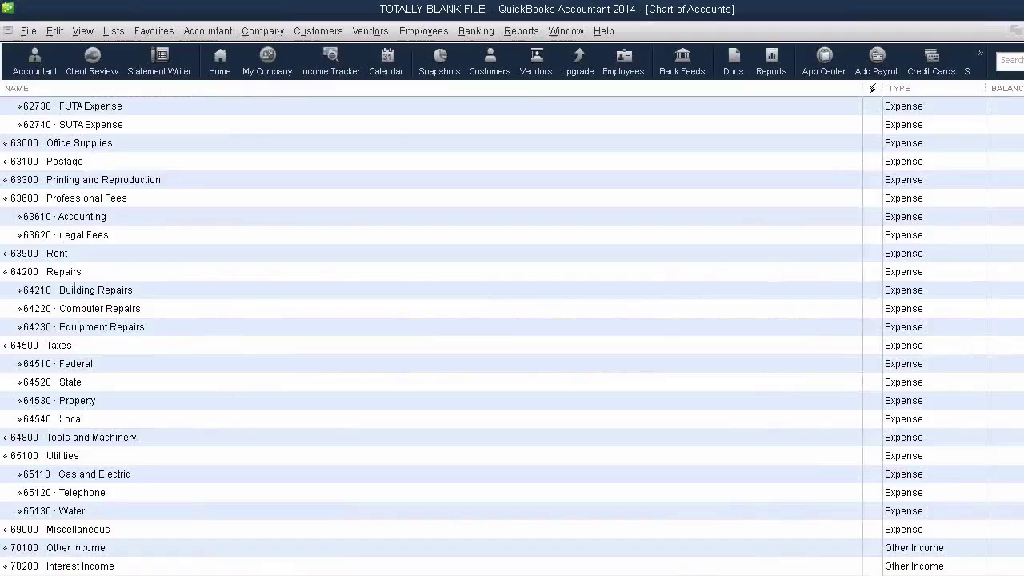
click(162, 31)
mouse_move(208, 30)
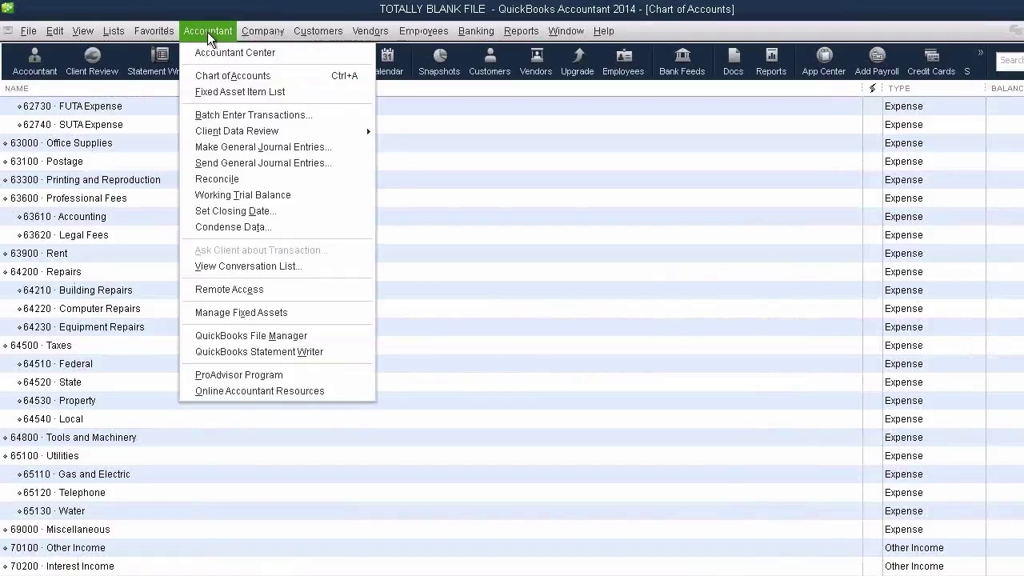
click(227, 117)
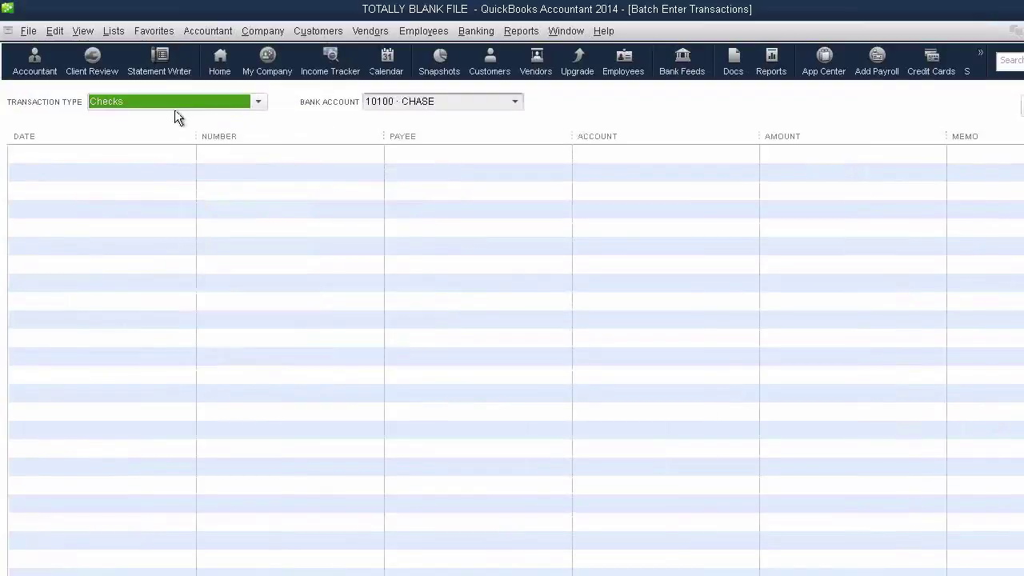
click(173, 110)
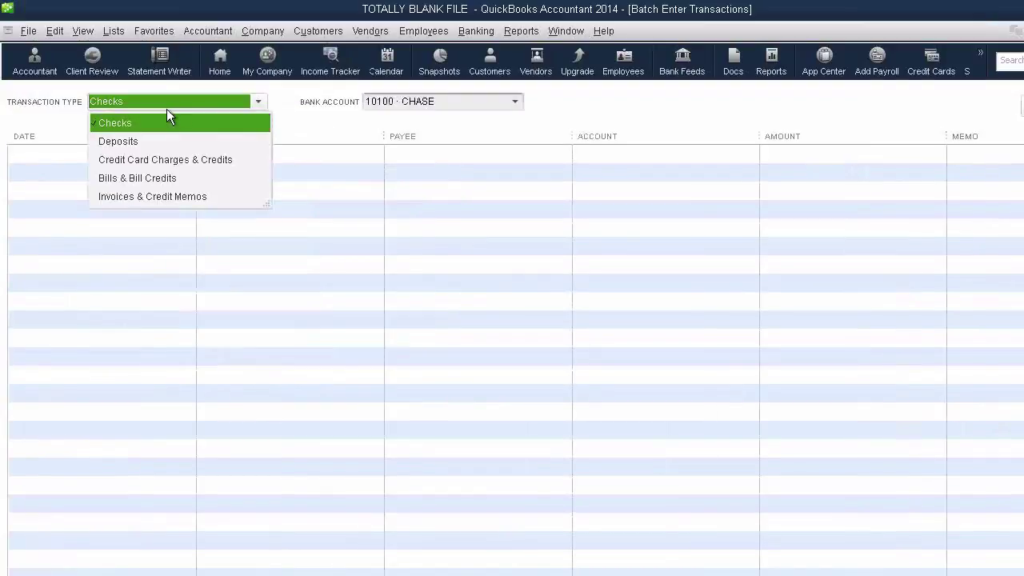
click(123, 119)
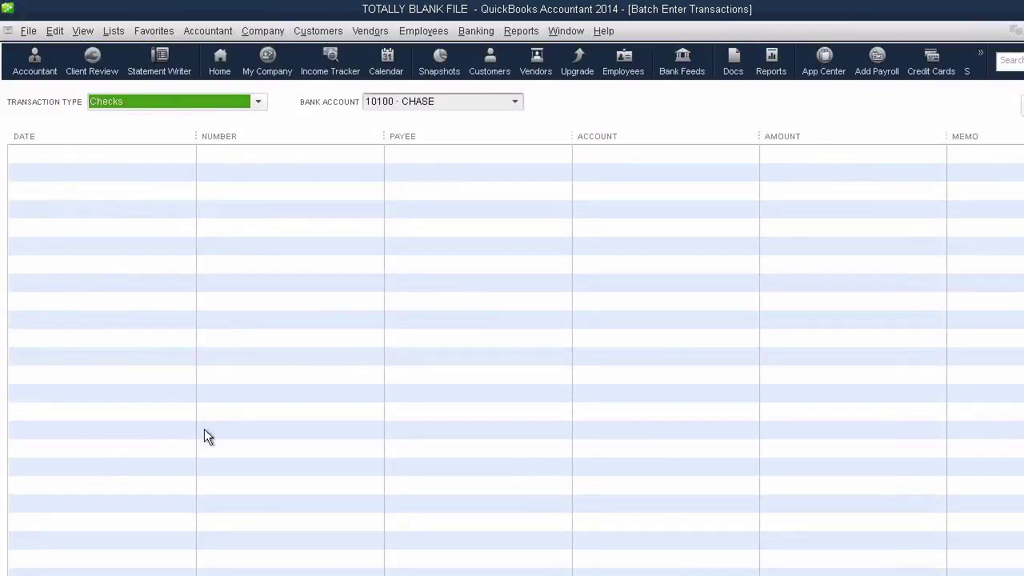
Switch back to JPMC.CSV in Excel and turn on filtering for the whole sheet
click(183, 552)
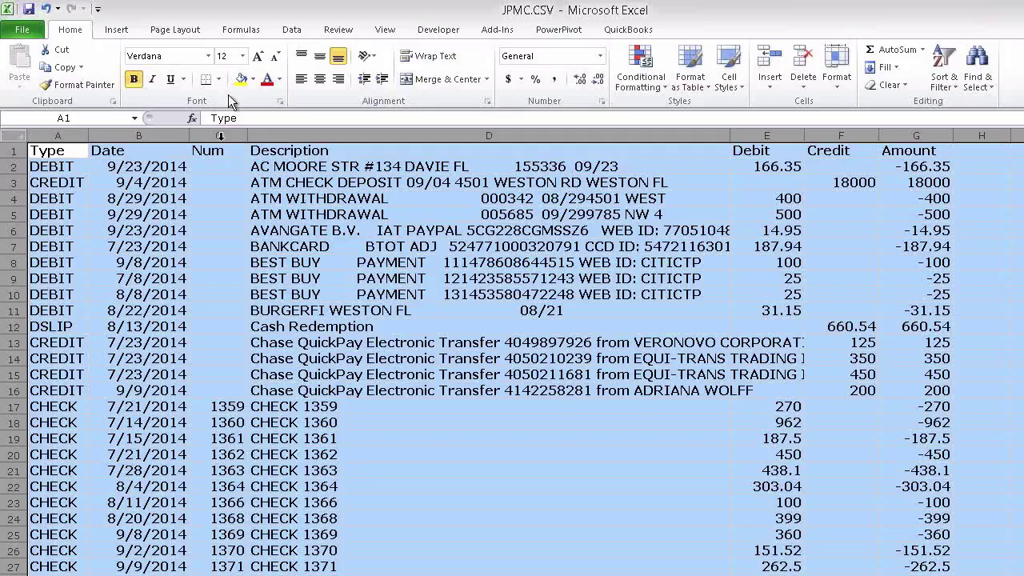
click(249, 230)
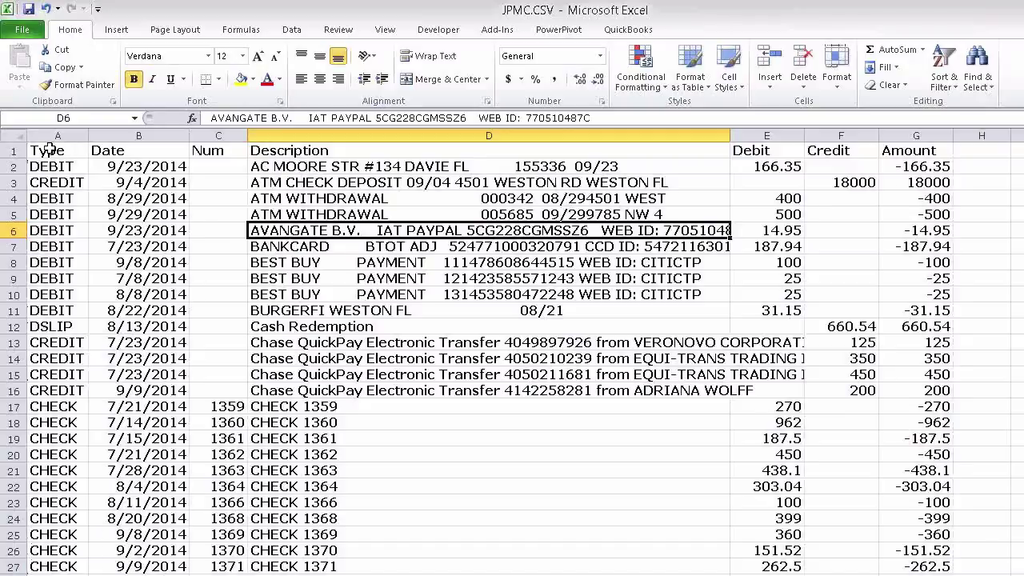
click(14, 134)
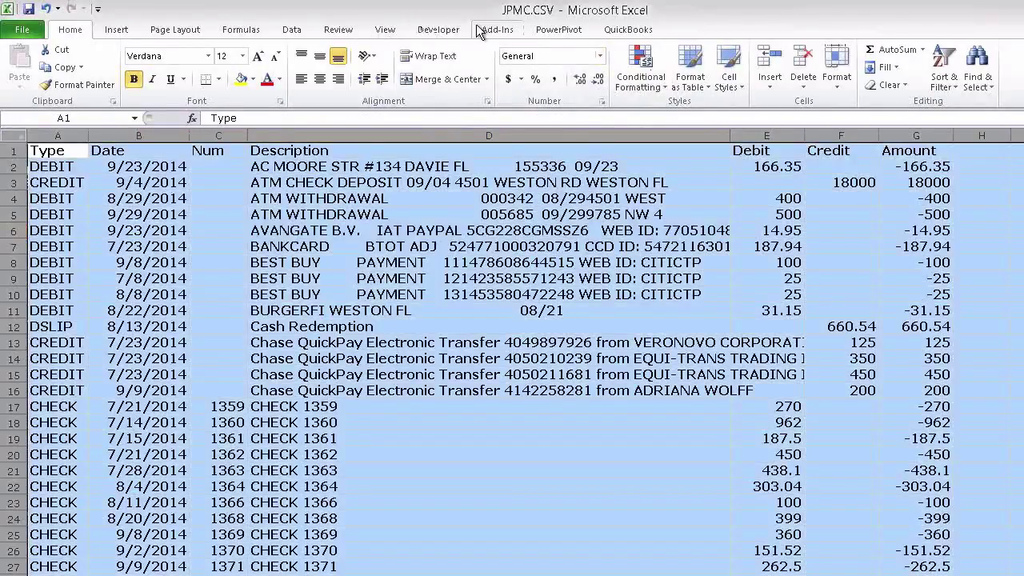
click(304, 35)
click(423, 59)
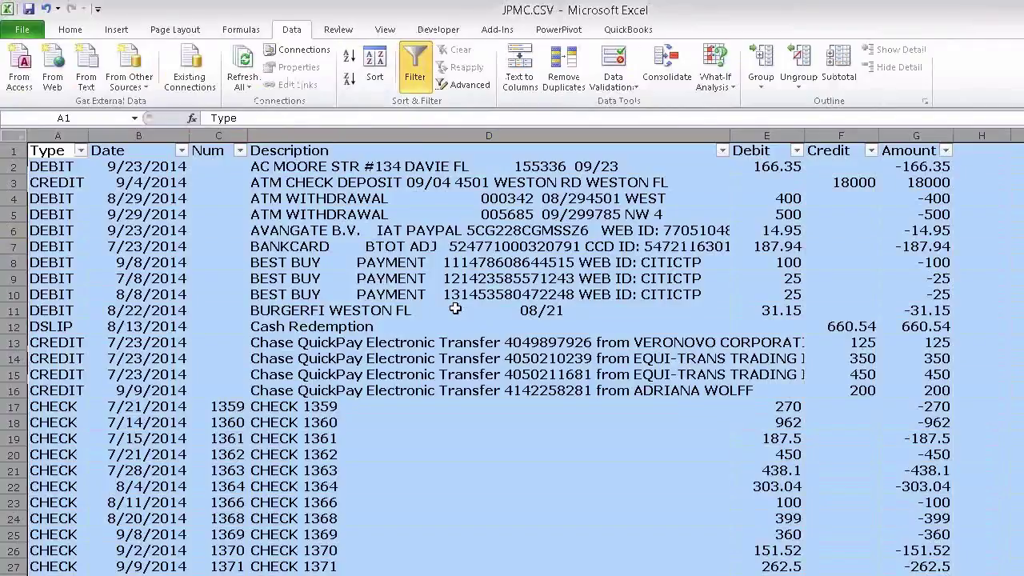
Filter the Type column to show only CHECK and DEBIT rows
click(79, 151)
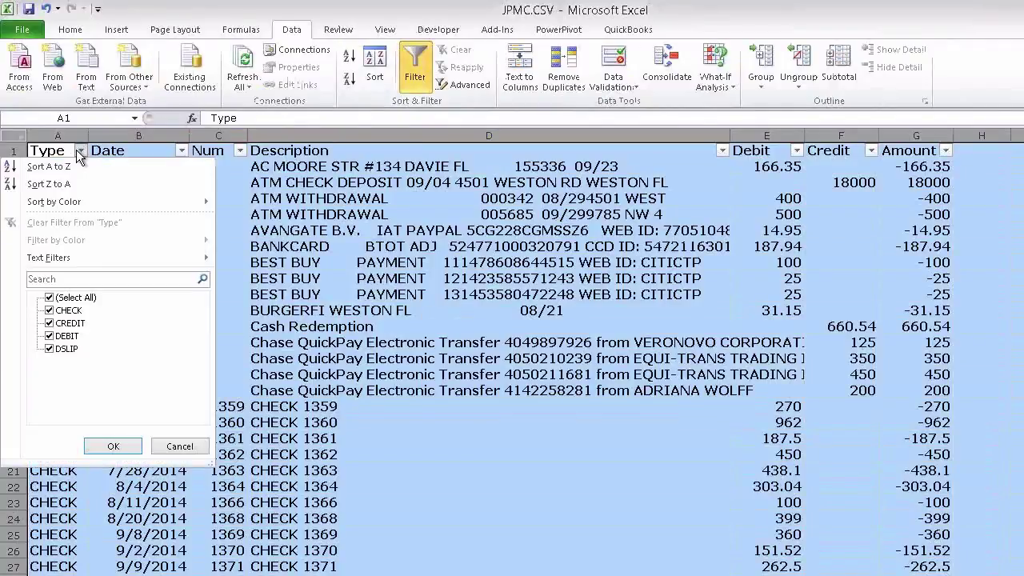
click(50, 297)
click(49, 310)
click(50, 336)
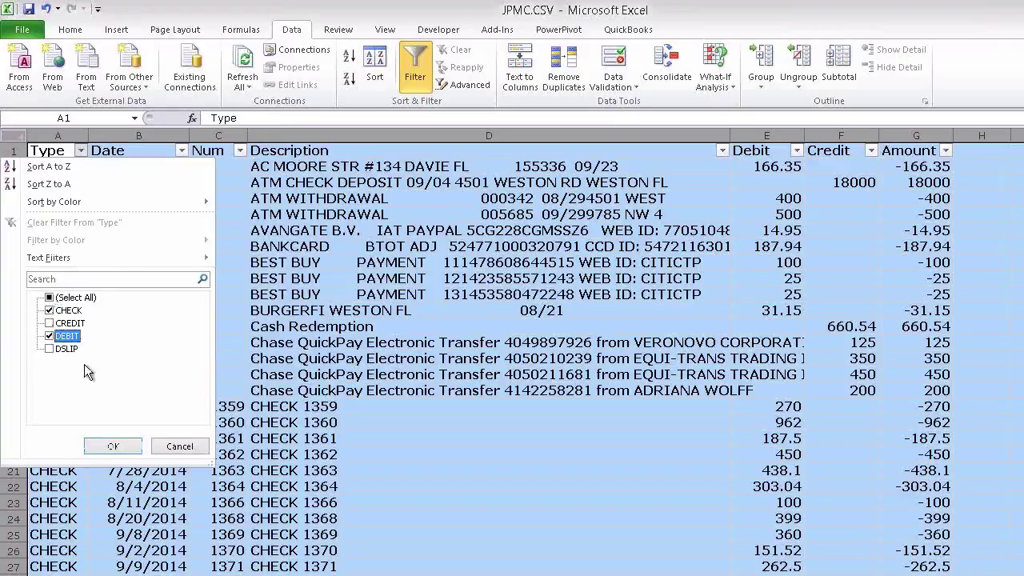
click(113, 446)
click(461, 453)
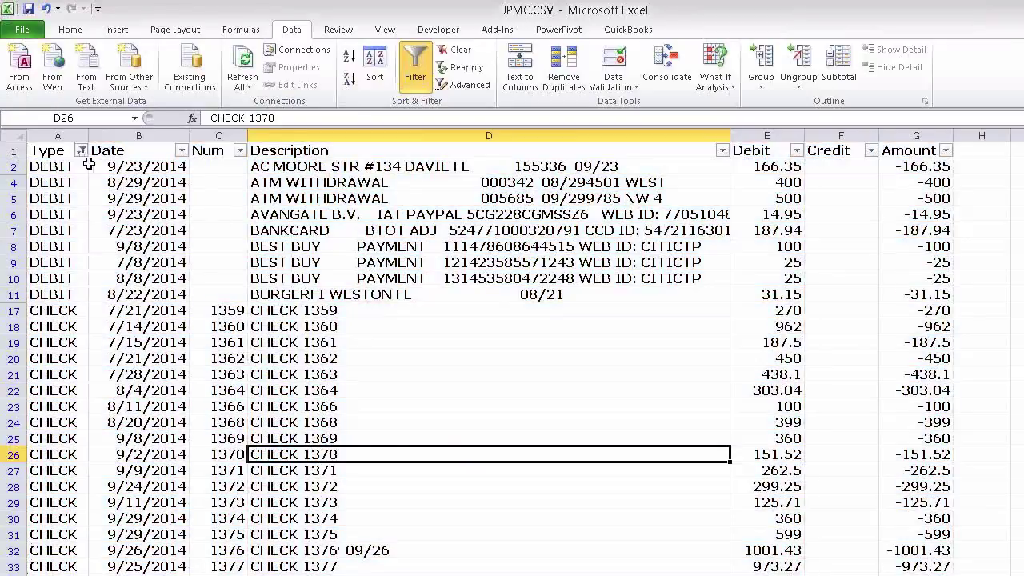
Insert an empty column before Debit, and rename the Description header to Memo with that column narrowed
click(316, 172)
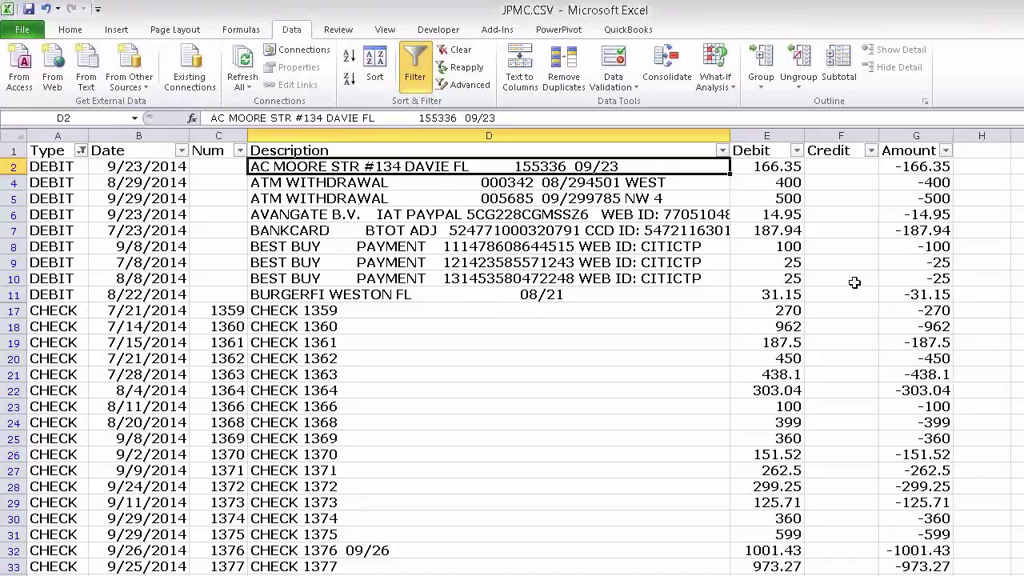
right_click(762, 132)
click(684, 239)
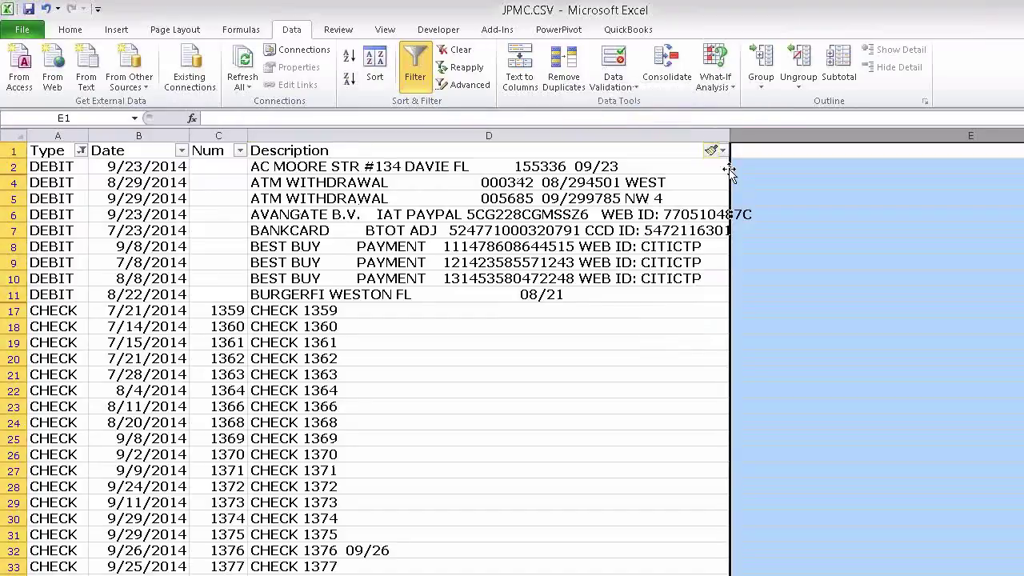
click(297, 149)
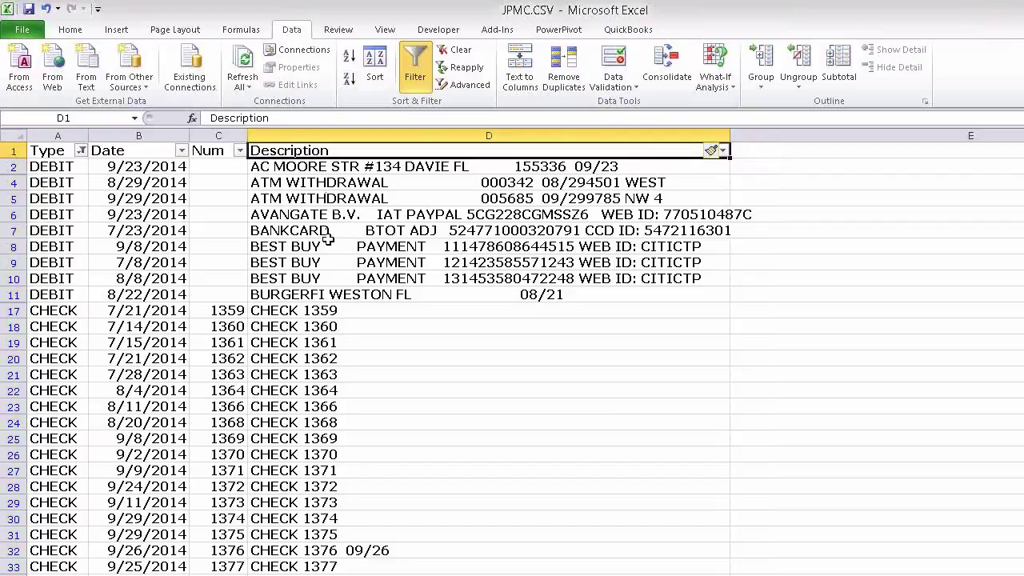
text(Memo)
click(416, 311)
drag(726, 135, 336, 139)
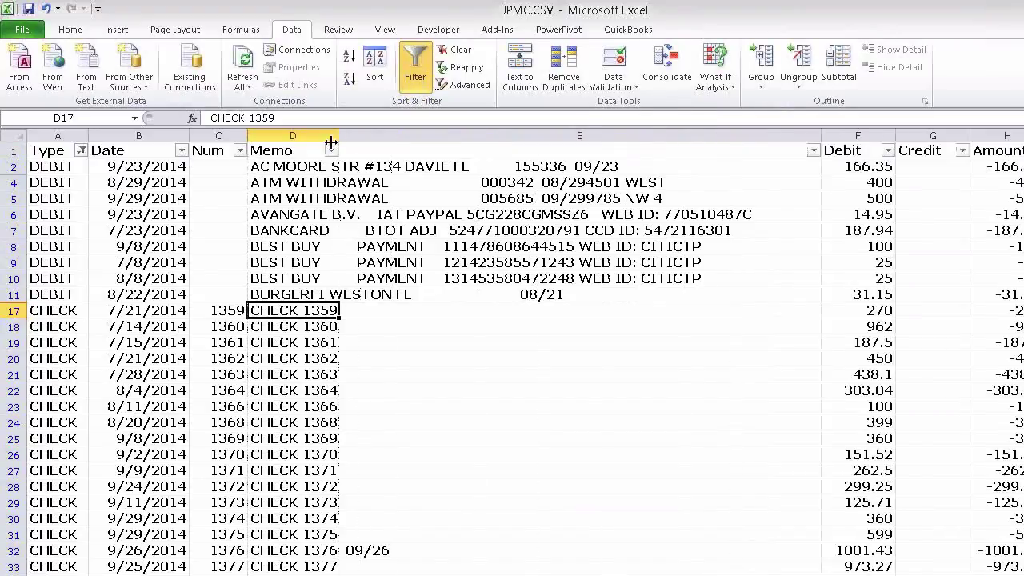
Title the empty column E between Memo and Debit as Payee
click(304, 169)
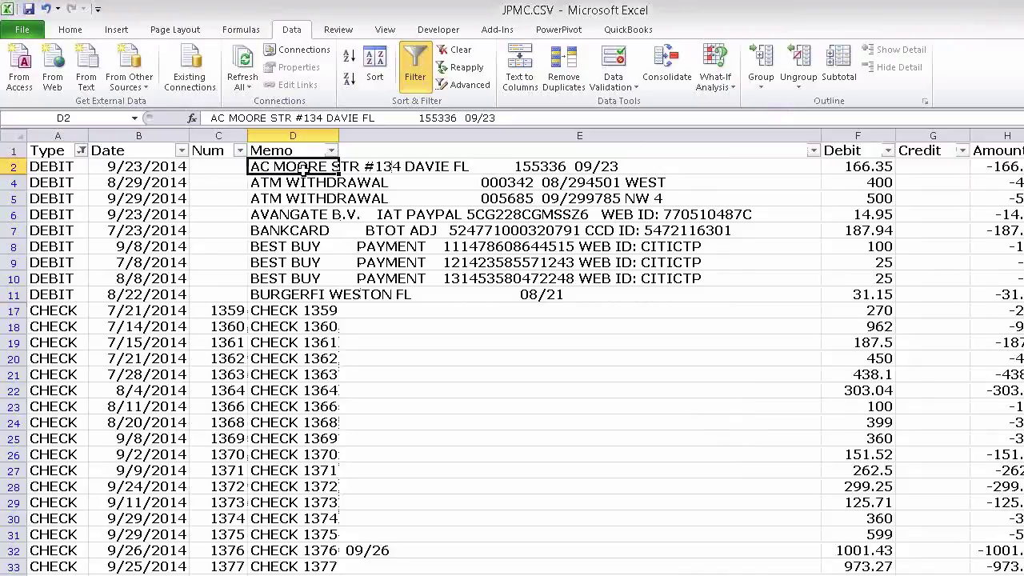
click(286, 147)
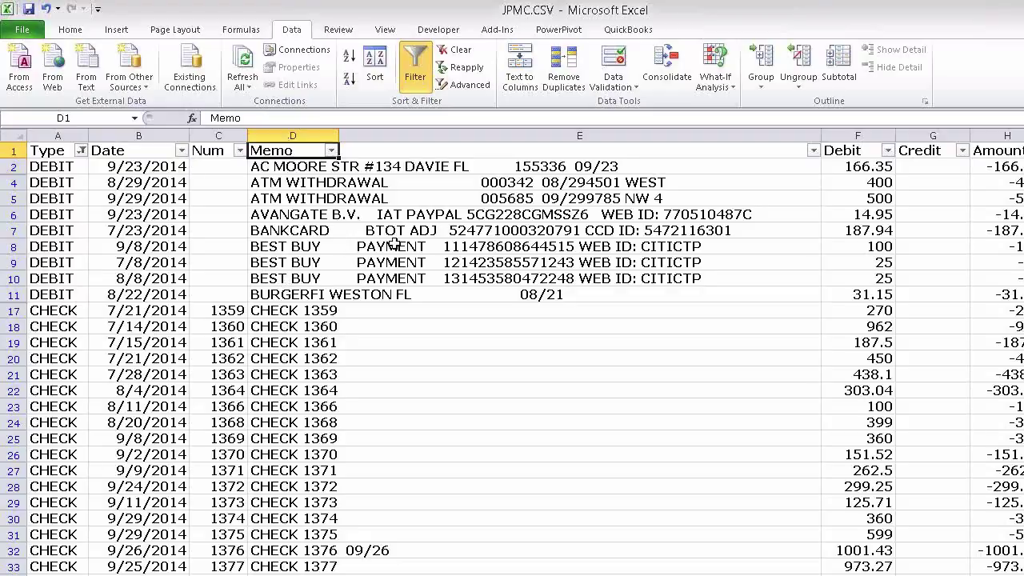
click(506, 153)
click(346, 134)
click(359, 149)
text(P)
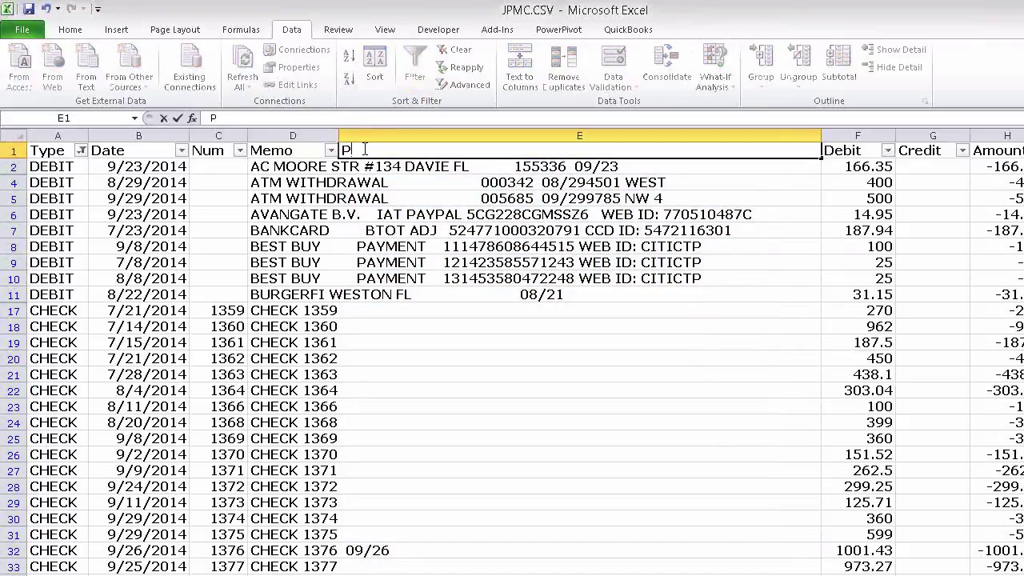
text(ayee)
key(Return)
Enter the formula =LEFT(D2,41) in cell E2 to extract the payee from the memo
text(=)
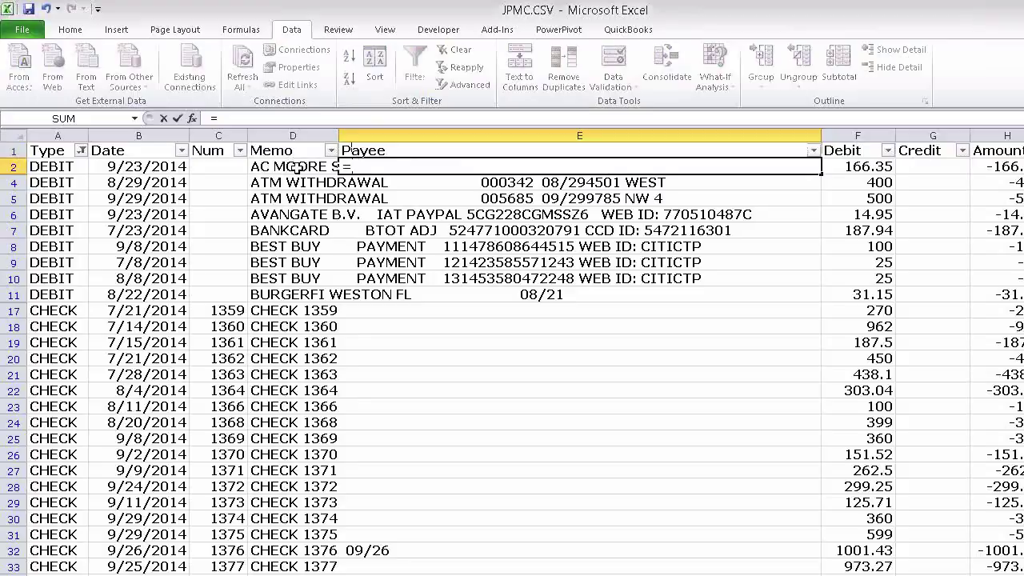
click(308, 167)
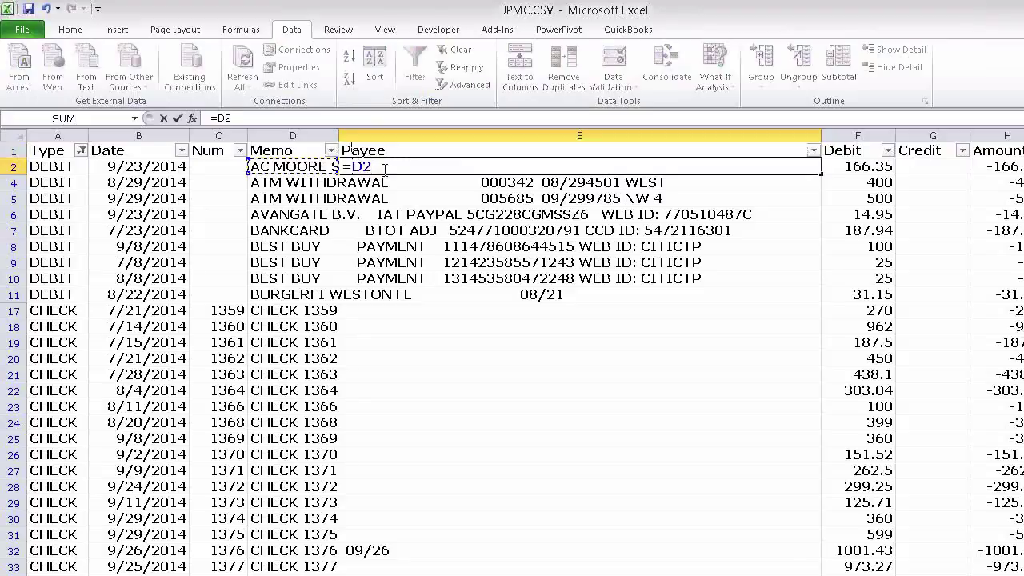
key(BackSpace)
key(BackSpace)
text(left()
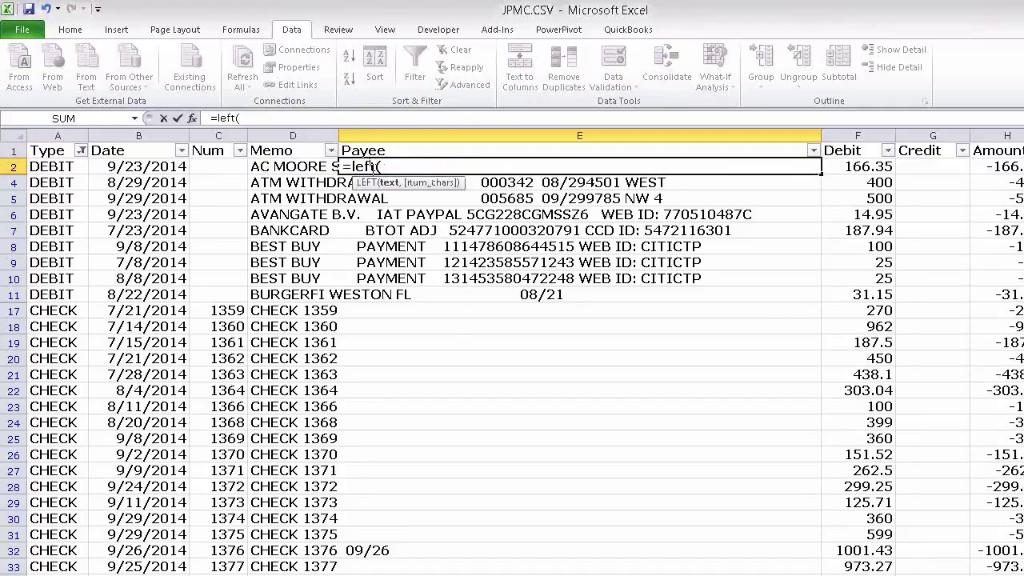
click(285, 165)
text(,)
click(317, 122)
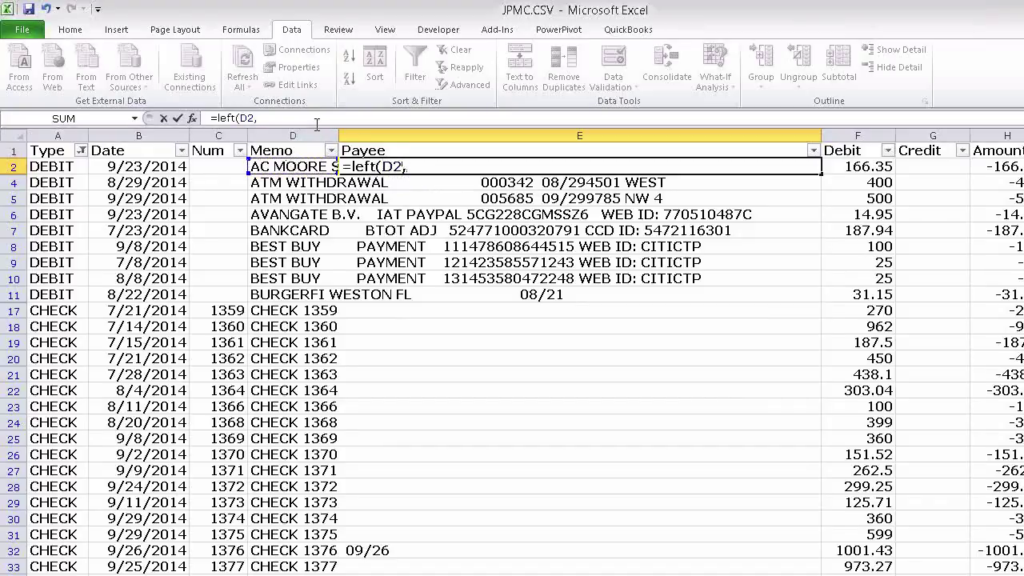
text(41))
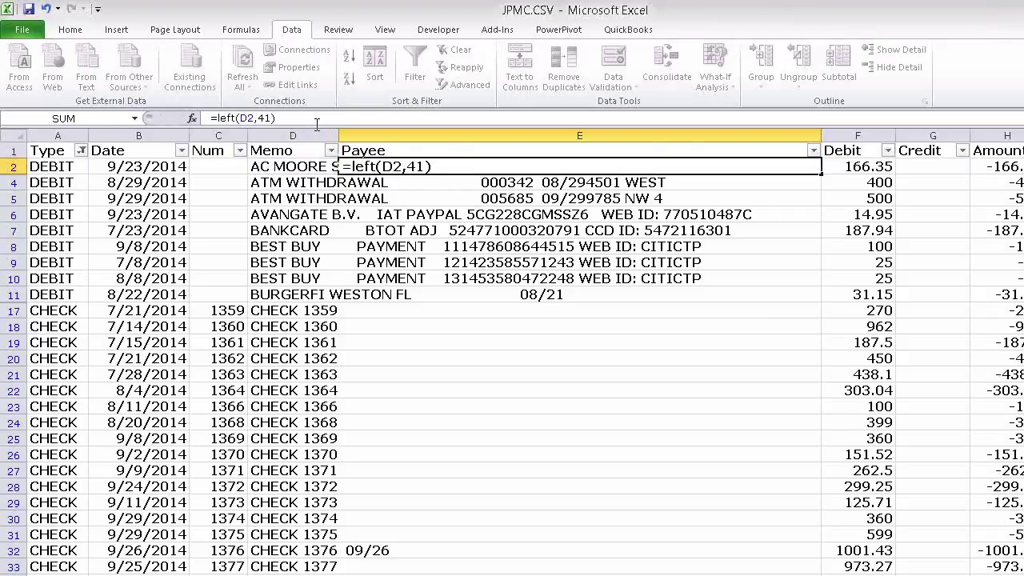
key(Return)
Fill the E2 formula down the Payee column and compare the results with the full Memo text
click(632, 167)
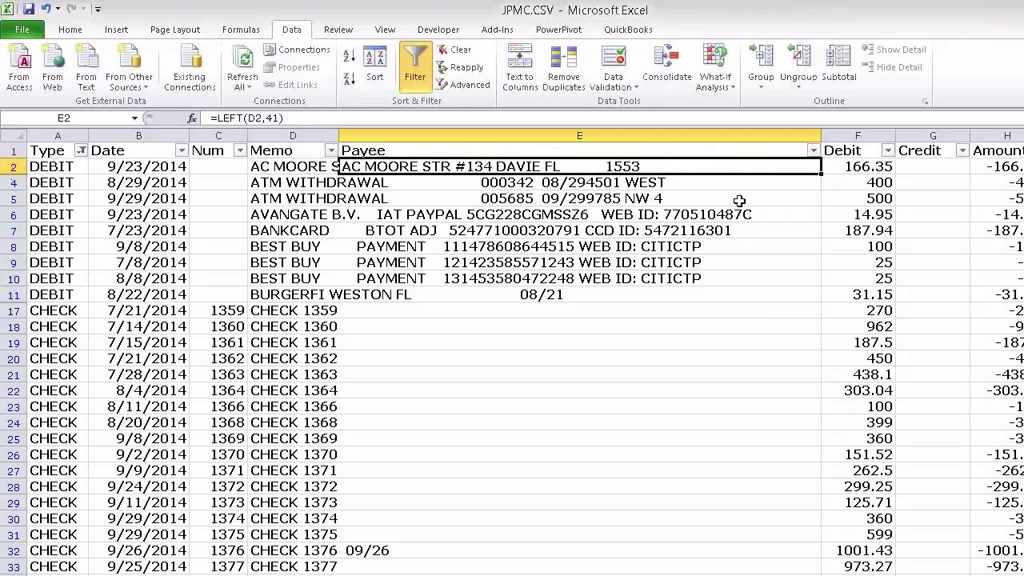
double_click(822, 173)
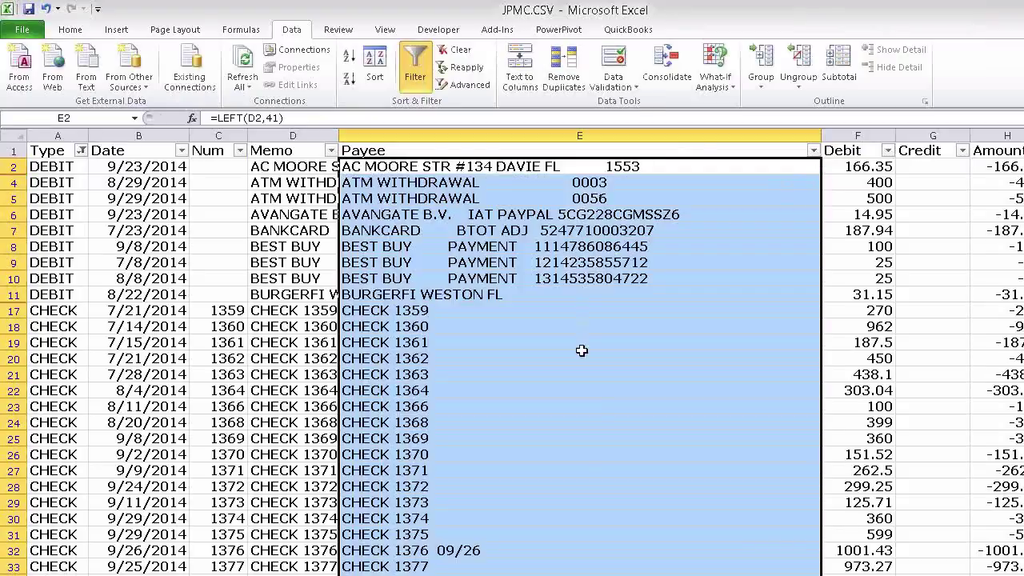
drag(338, 136, 669, 136)
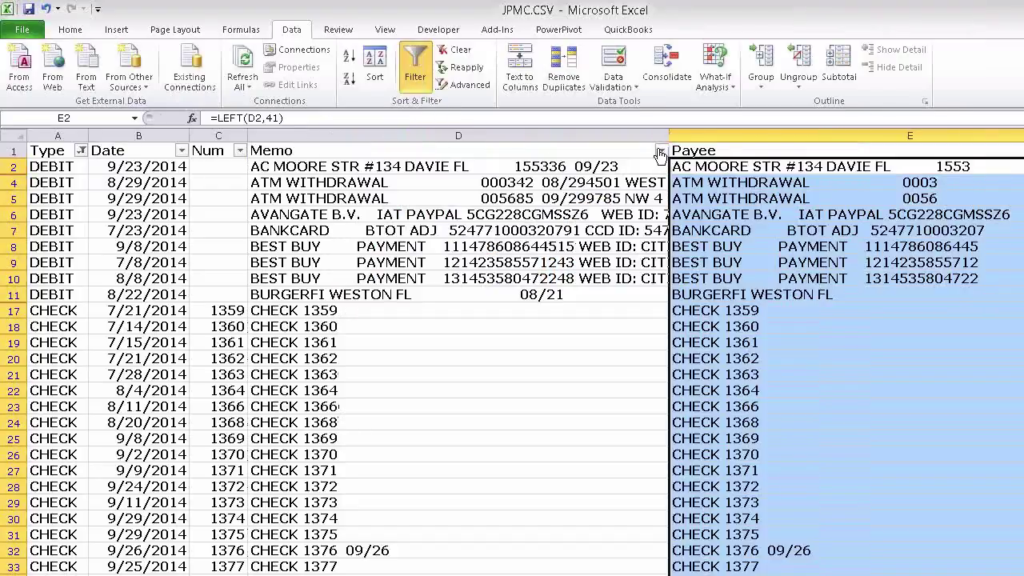
click(520, 262)
drag(669, 136, 347, 129)
Try to copy the filtered Payee column and paste it back over itself
click(480, 136)
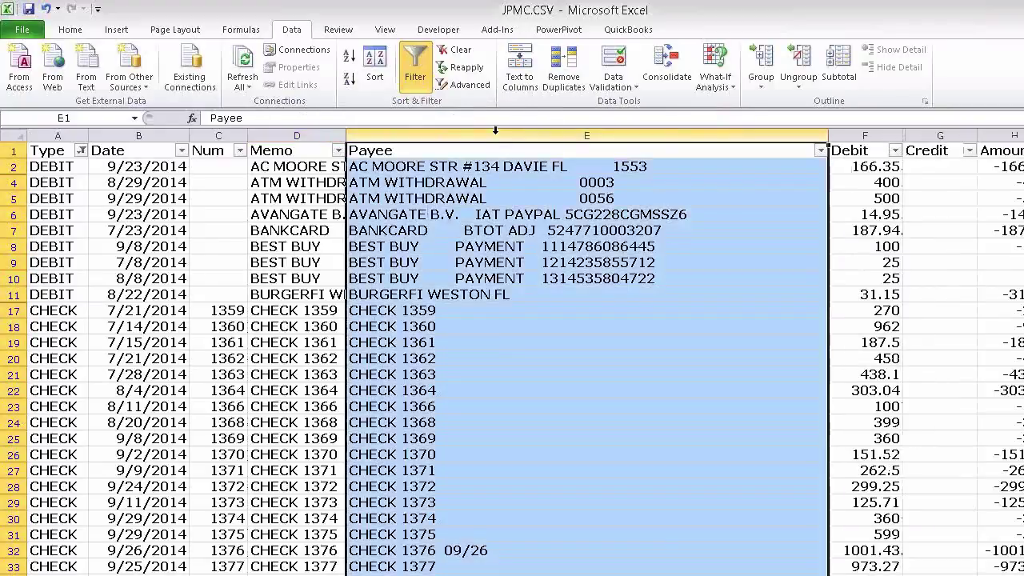
right_click(392, 134)
click(443, 157)
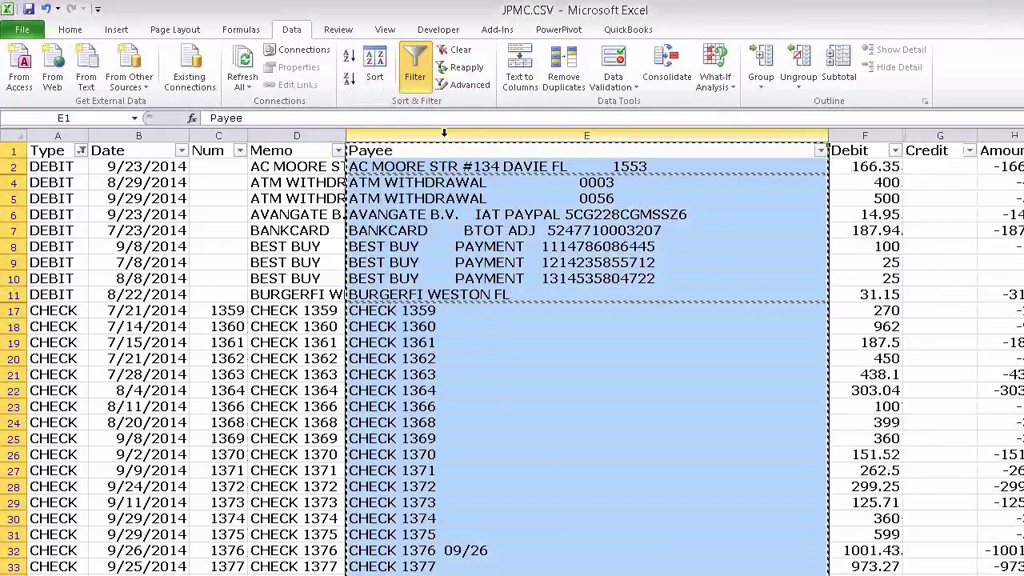
right_click(445, 135)
click(340, 204)
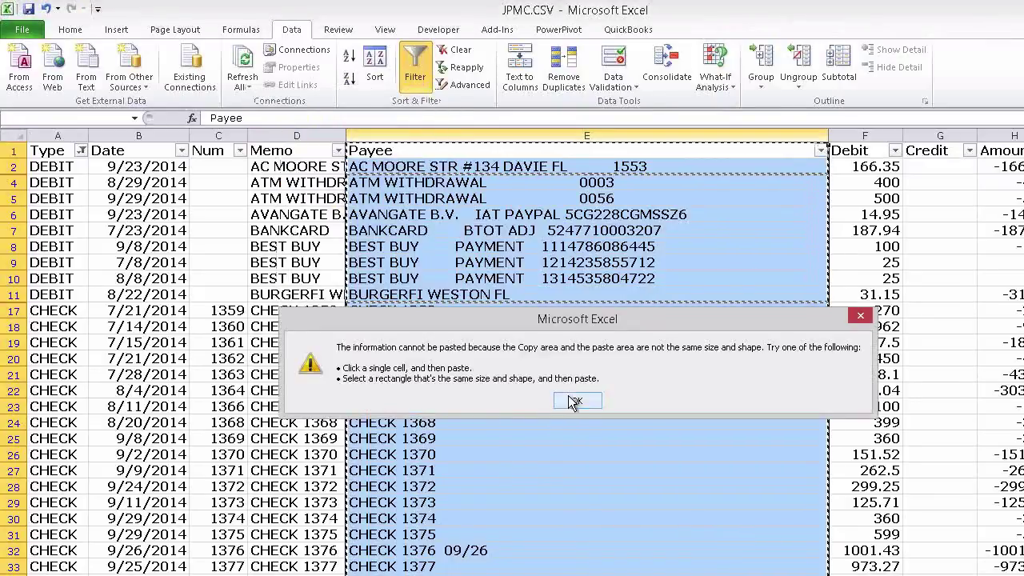
click(574, 400)
key(Escape)
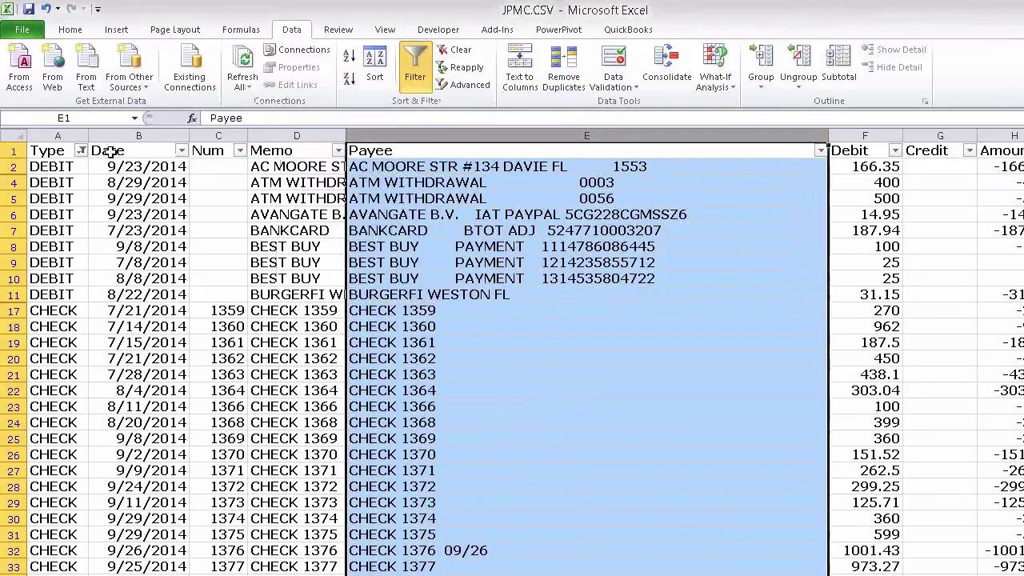
Sort the filtered rows by Type from A to Z and clear the filter on the Type column
click(80, 151)
key(Escape)
click(66, 172)
key(ctrl+z)
click(432, 166)
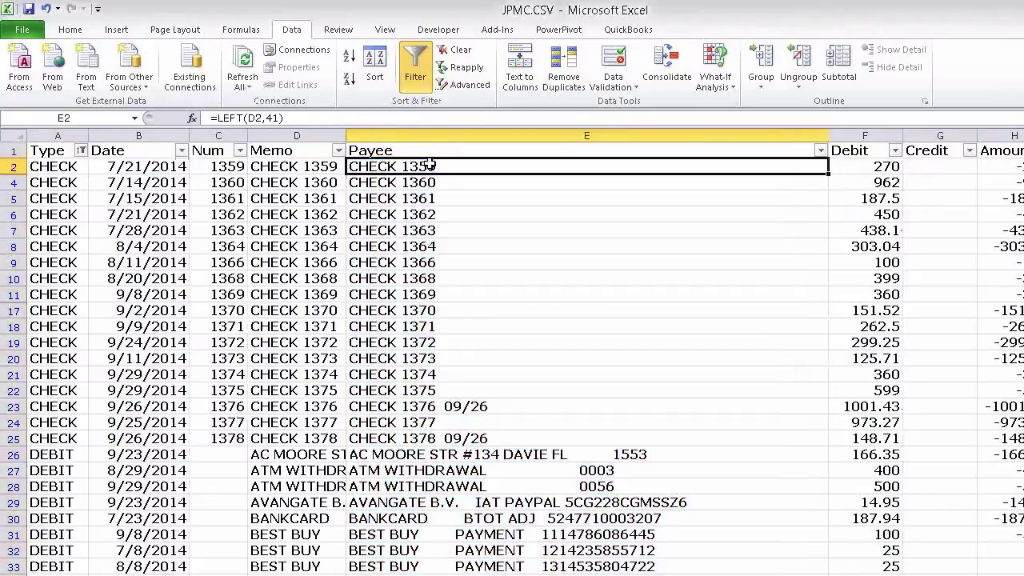
click(81, 151)
key(Escape)
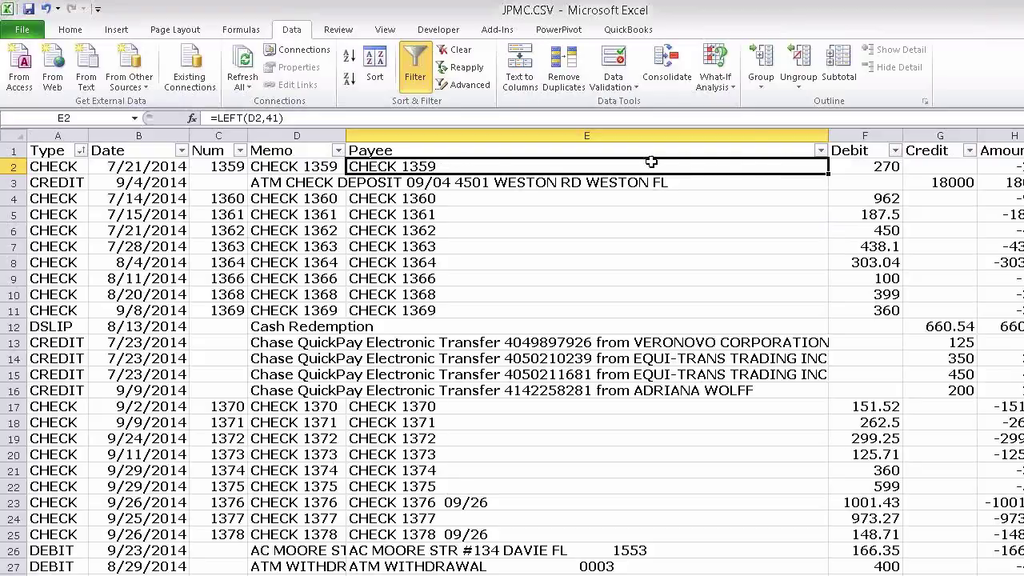
Fill the E2 formula down the Payee column through every transaction row, including the rows that were filtered out before
double_click(830, 186)
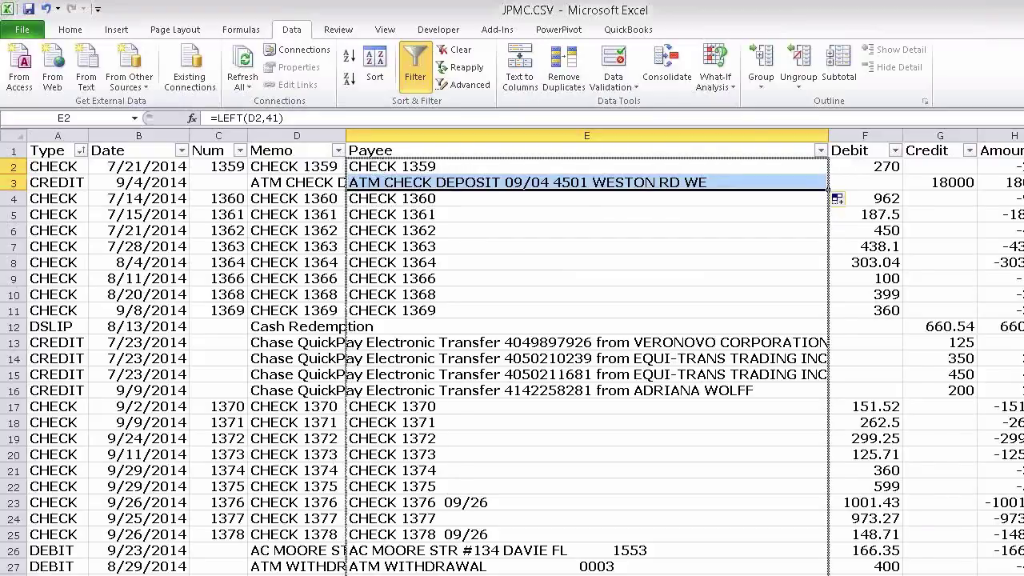
scroll(264, 487, down, 18)
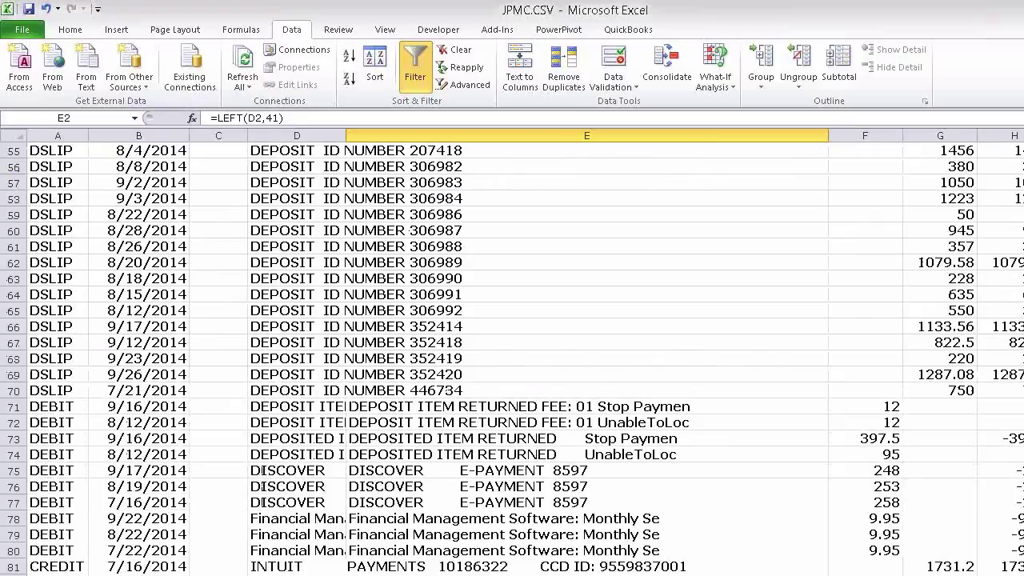
scroll(54, 526, down, 1)
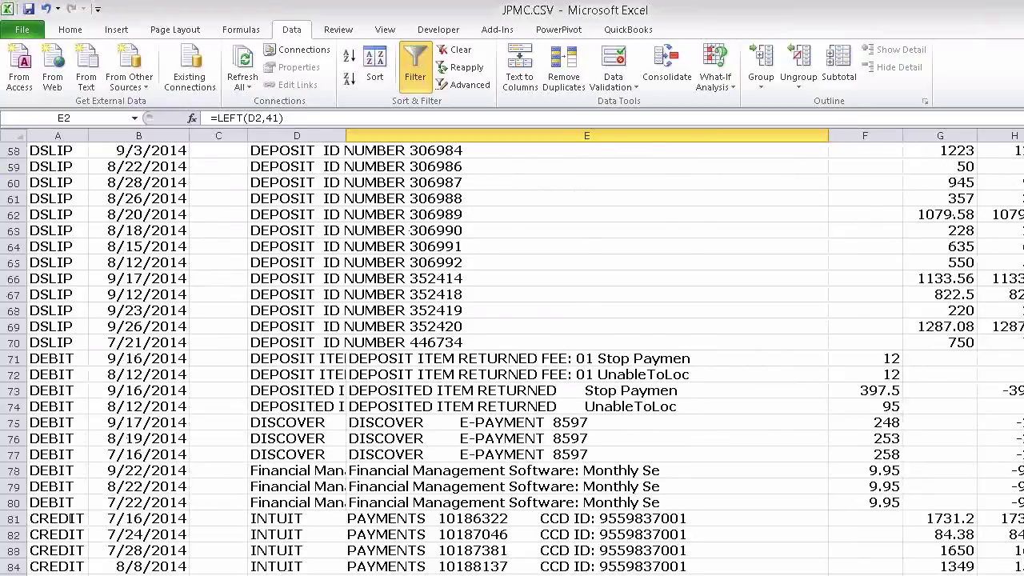
scroll(71, 518, down, 7)
scroll(48, 480, down, 2)
drag(802, 575, 802, 573)
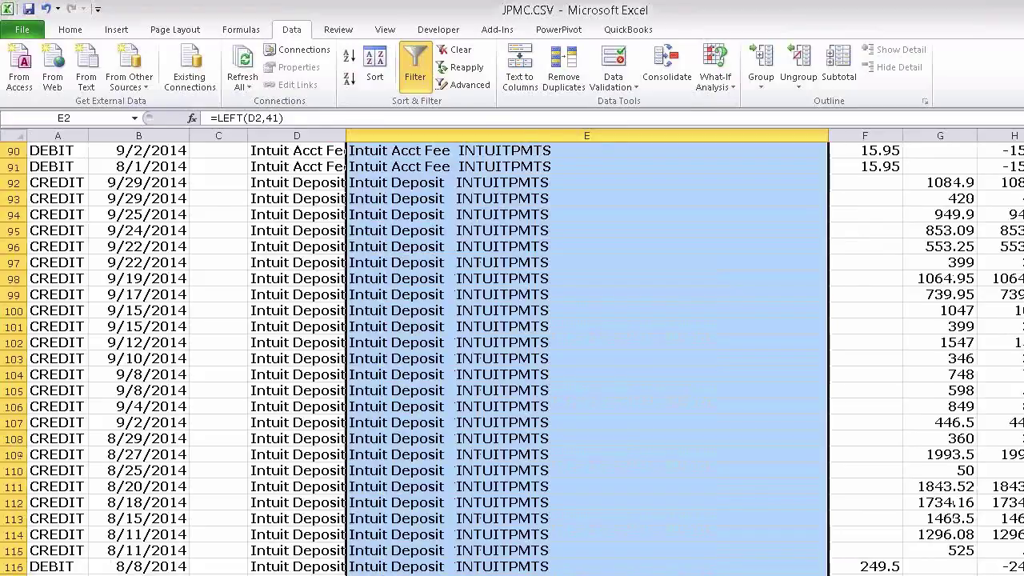
Copy the entire Payee column and paste it back over itself as values only
scroll(436, 240, up, 20)
click(437, 134)
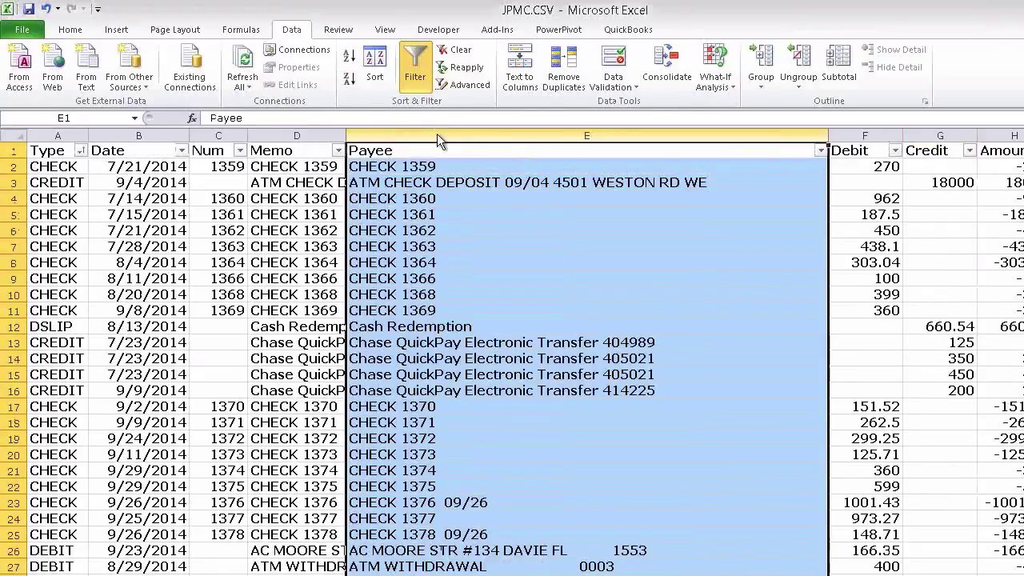
right_click(437, 133)
click(374, 161)
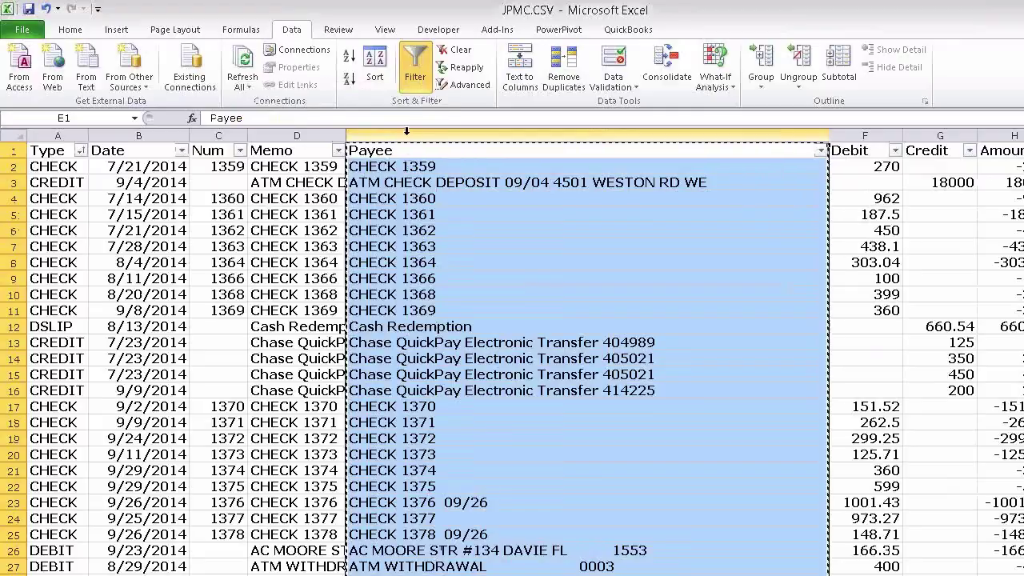
right_click(406, 131)
click(298, 201)
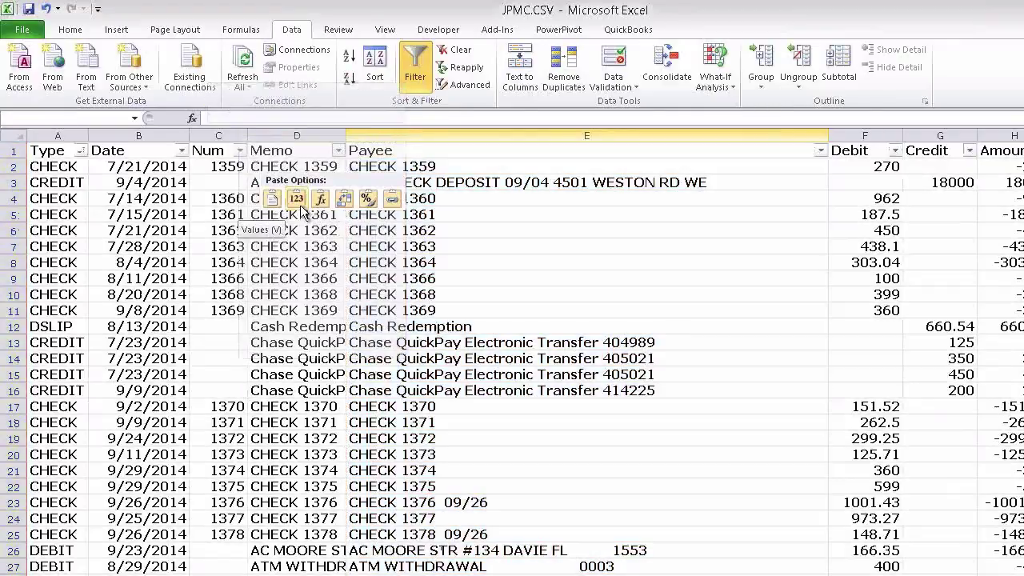
click(298, 200)
click(450, 181)
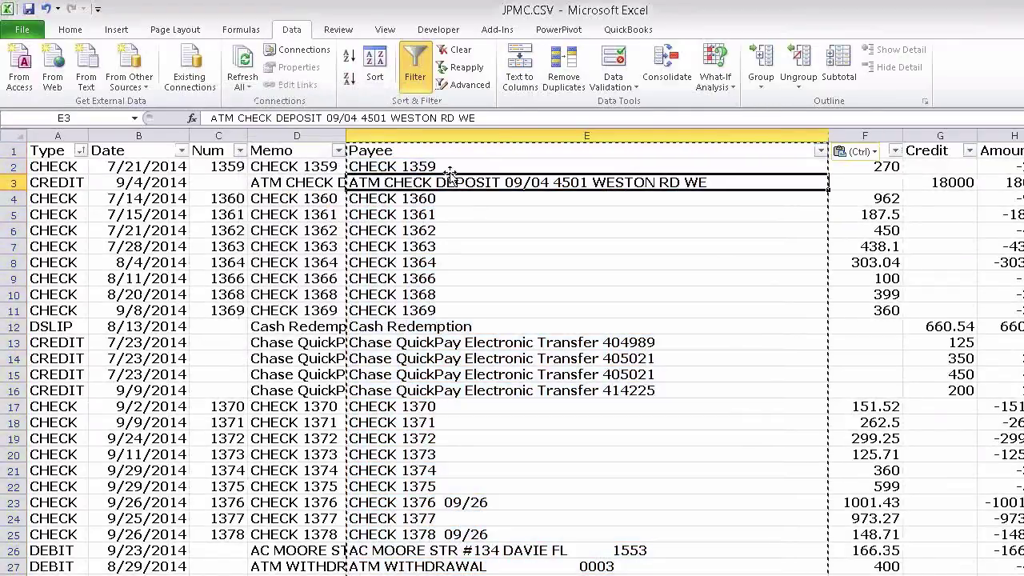
key(Up)
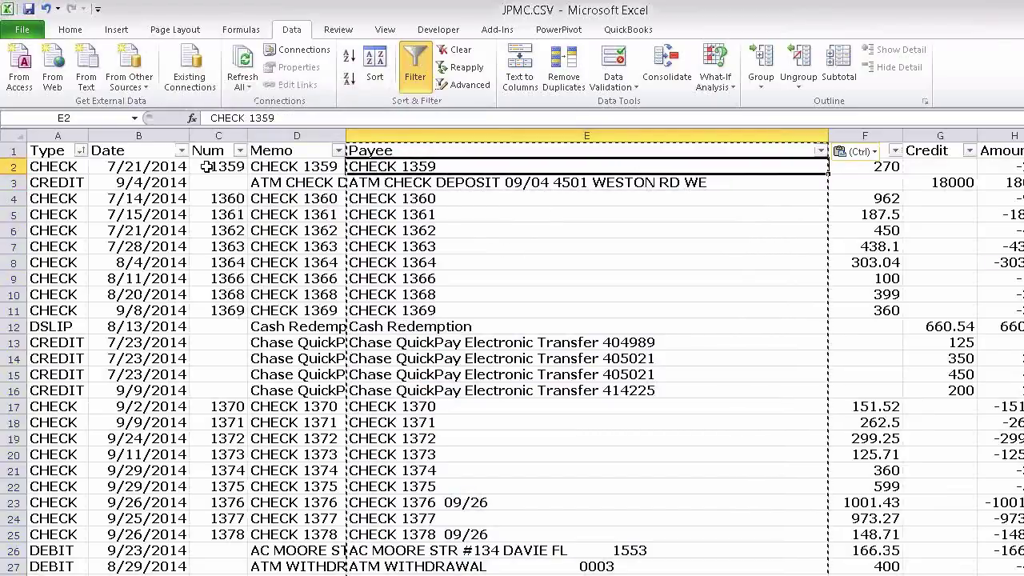
Filter the Type column to show only CHECK and DEBIT transactions and clear the copy selection
click(80, 150)
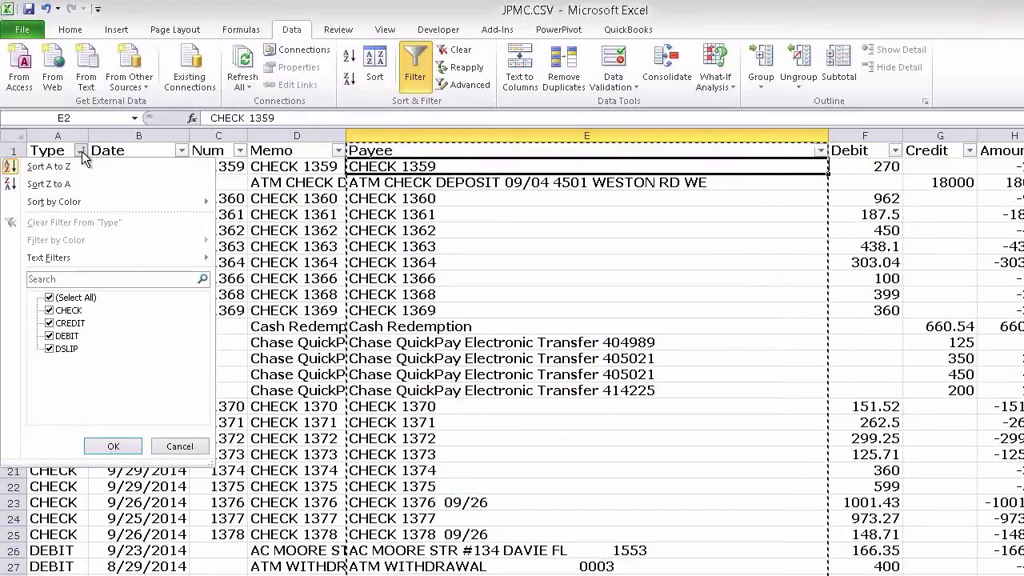
click(48, 298)
click(49, 310)
click(49, 336)
click(113, 445)
click(480, 375)
click(908, 297)
key(Escape)
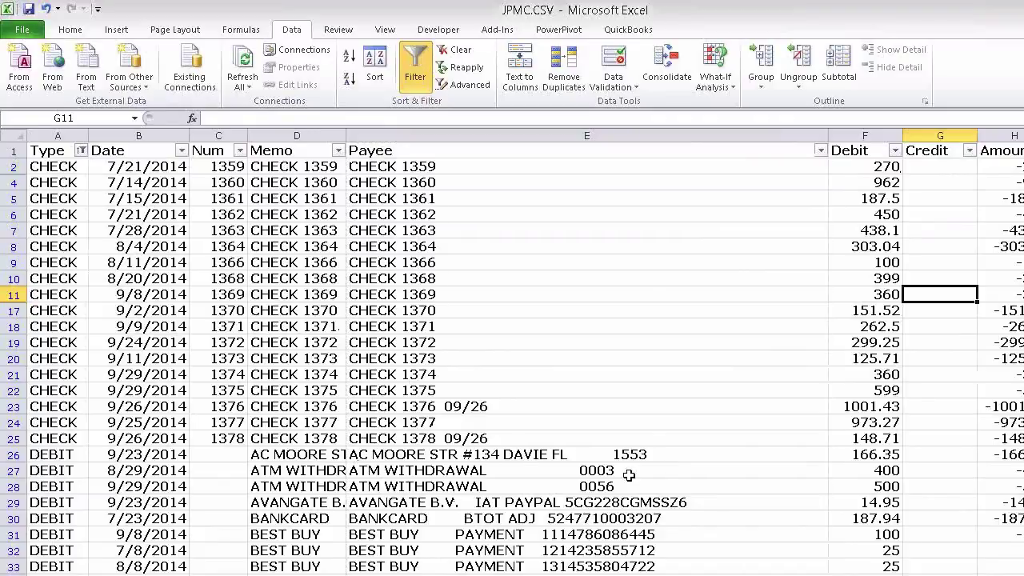
Shorten the payee in cell E26 to AC MOORE
click(452, 461)
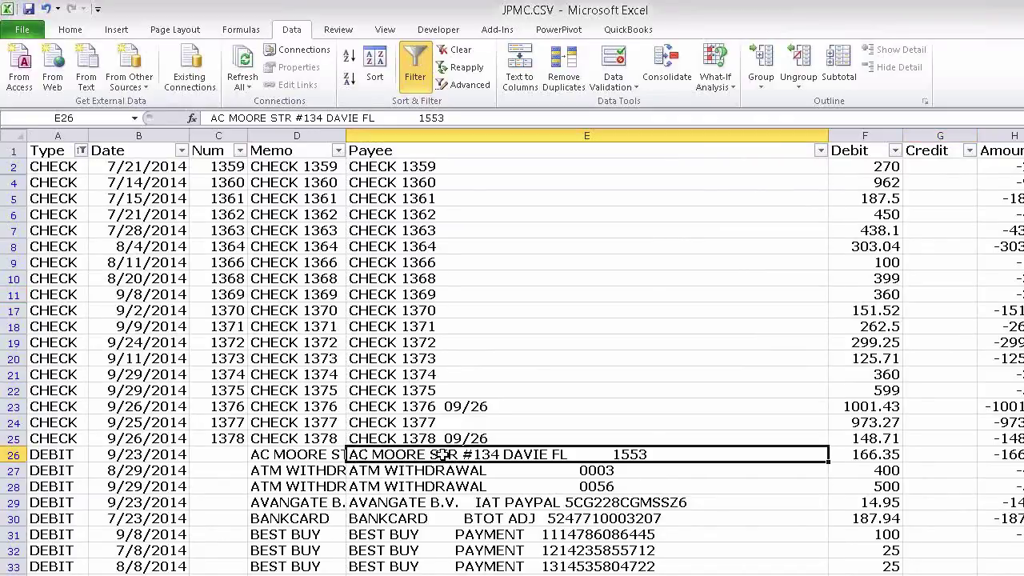
drag(266, 118, 445, 118)
key(Delete)
key(Return)
Shorten the payee in E27 to ATM WITHDRAWAL and fill it down to E28
double_click(480, 472)
drag(486, 471, 576, 490)
key(Delete)
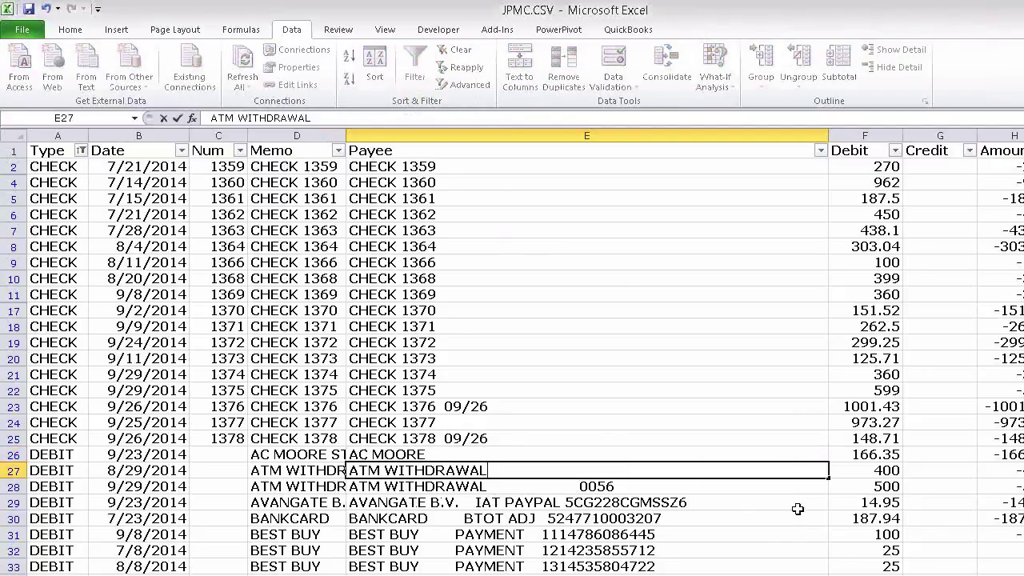
key(Return)
click(810, 476)
drag(829, 480, 830, 494)
Shorten the payee in E31 to BEST BUY and fill it down over the Best Buy rows below
click(480, 516)
click(429, 535)
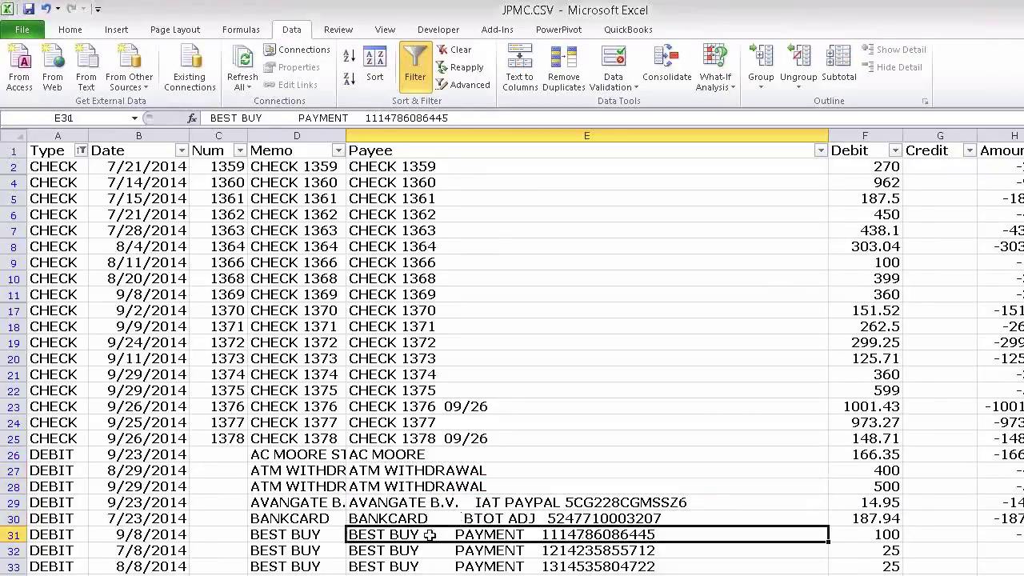
double_click(429, 535)
drag(421, 534, 672, 534)
key(Delete)
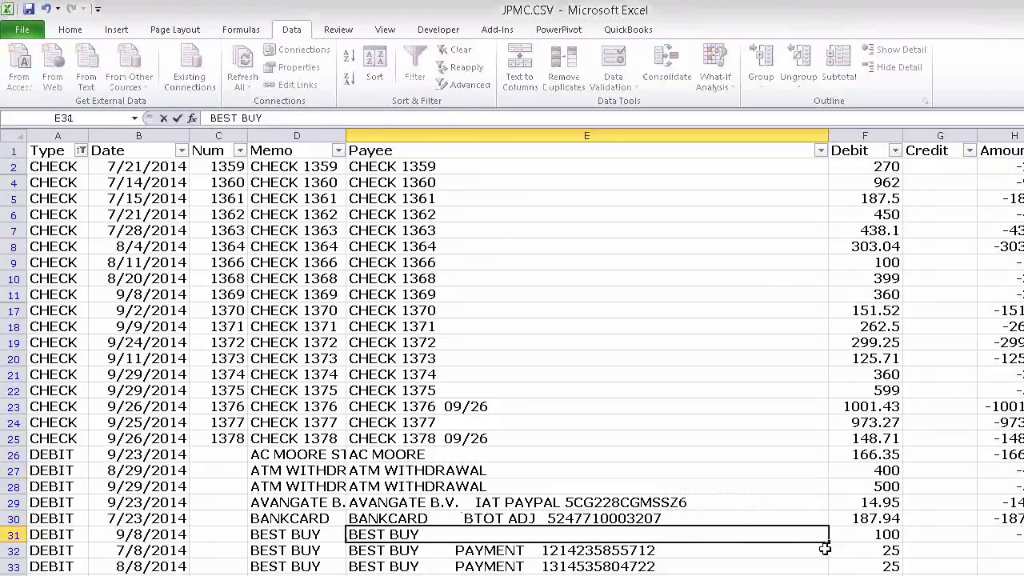
key(Return)
click(811, 537)
drag(827, 544, 827, 572)
Copy the whole filtered Payee column
click(544, 488)
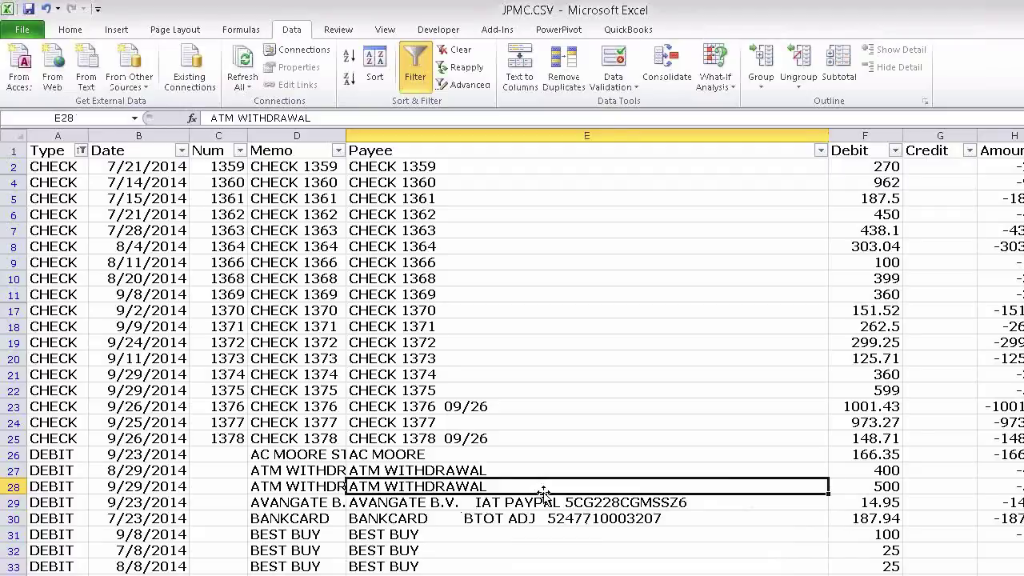
click(424, 132)
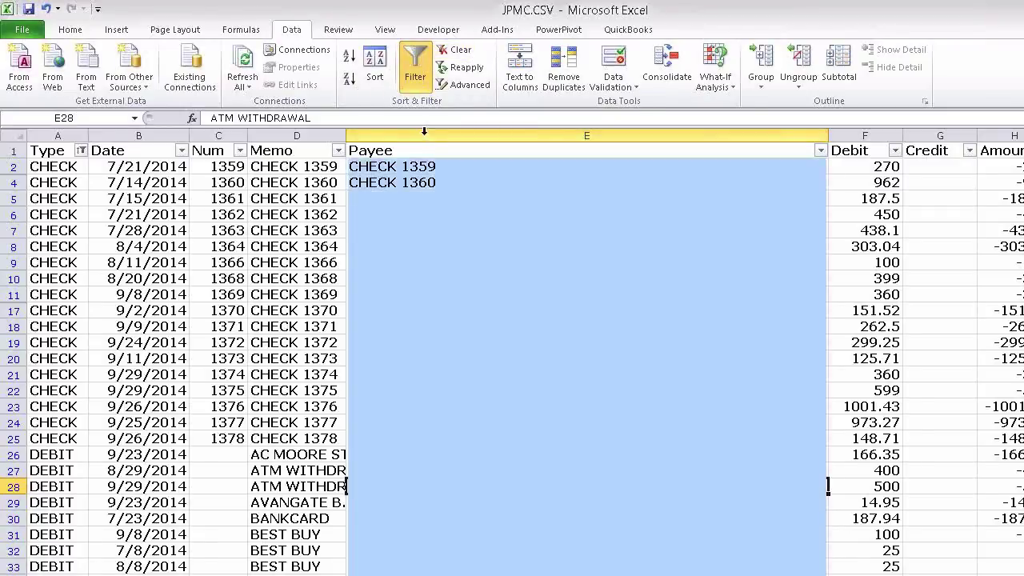
right_click(416, 205)
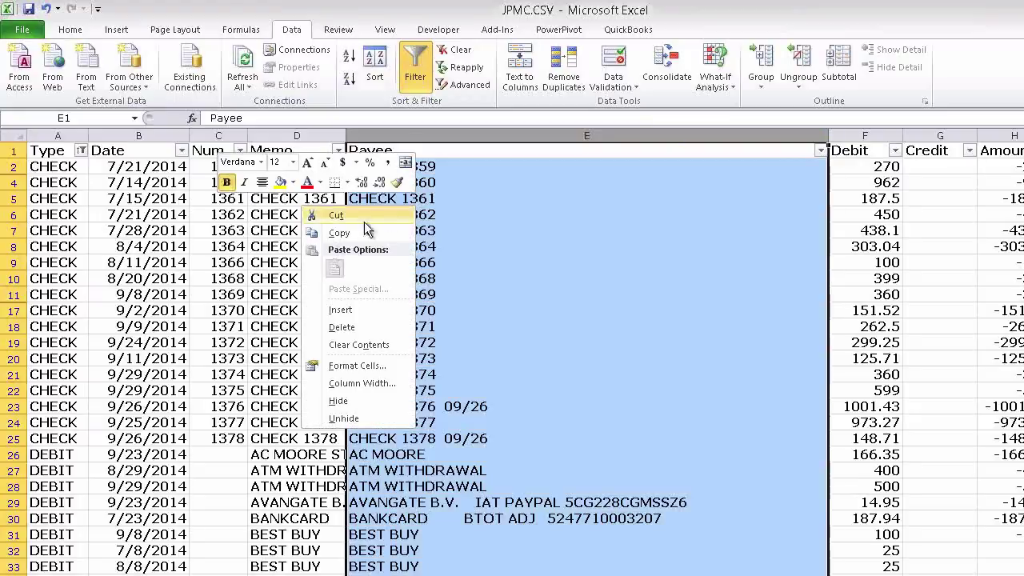
click(339, 233)
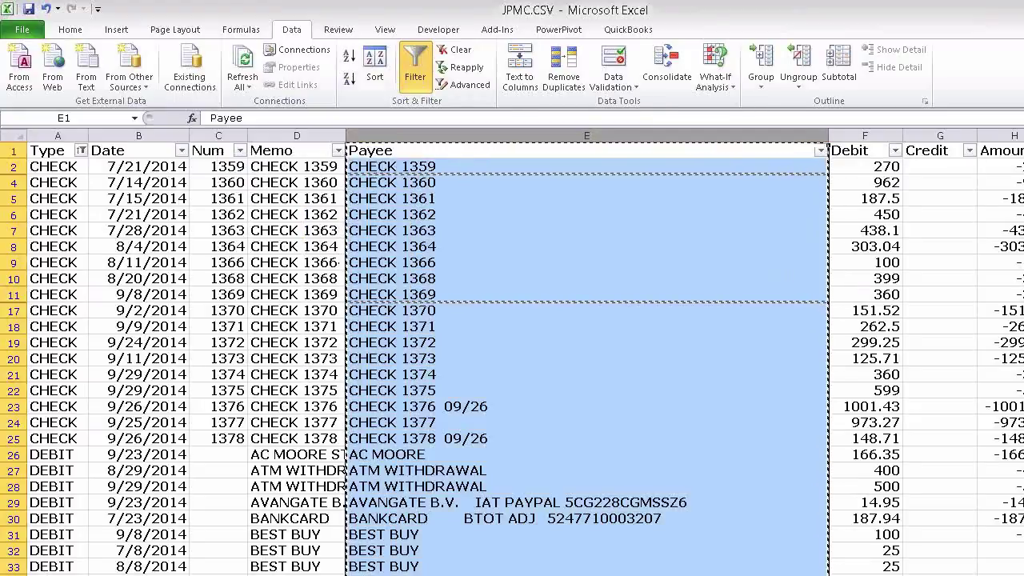
Switch to QuickBooks, open Add/Edit Multiple List Entries for the Vendors list and dismiss the time-saving tip
key(alt+Tab)
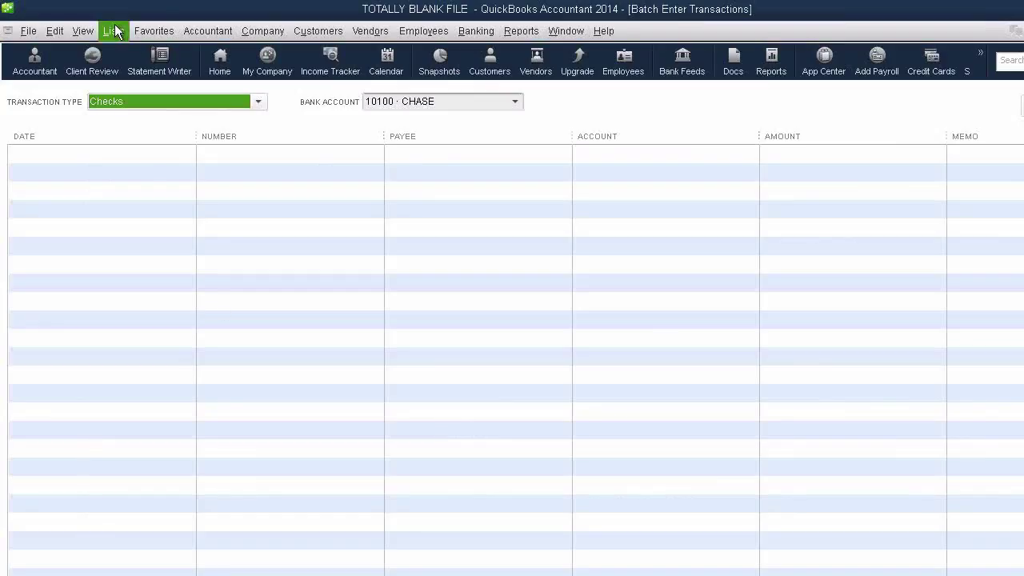
click(115, 30)
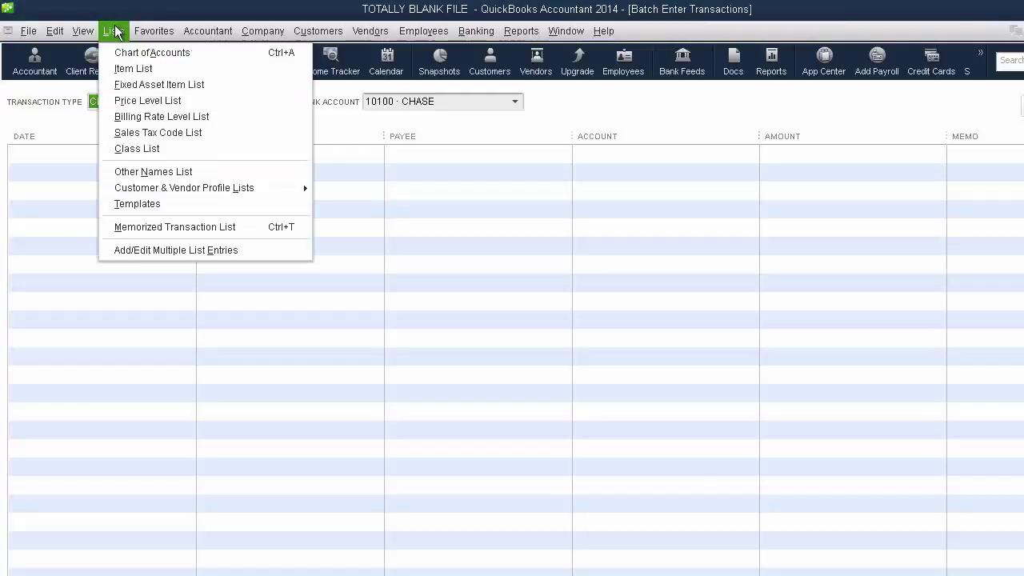
click(158, 249)
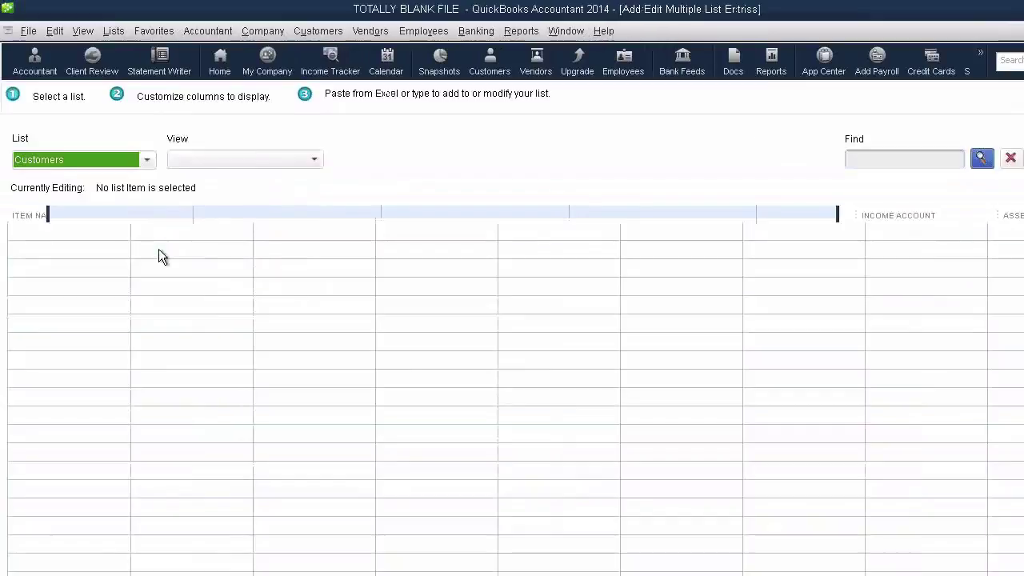
click(41, 159)
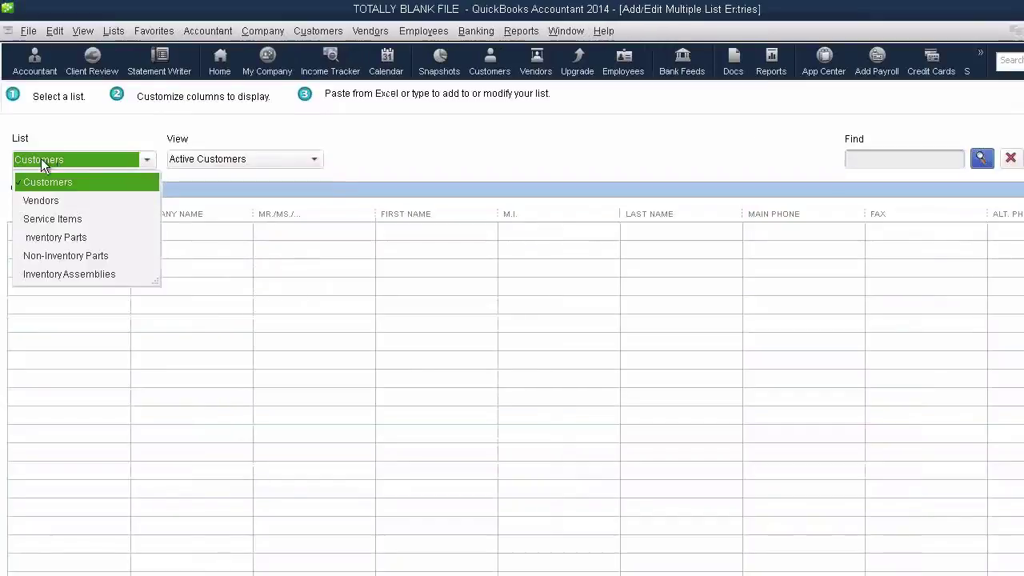
click(40, 202)
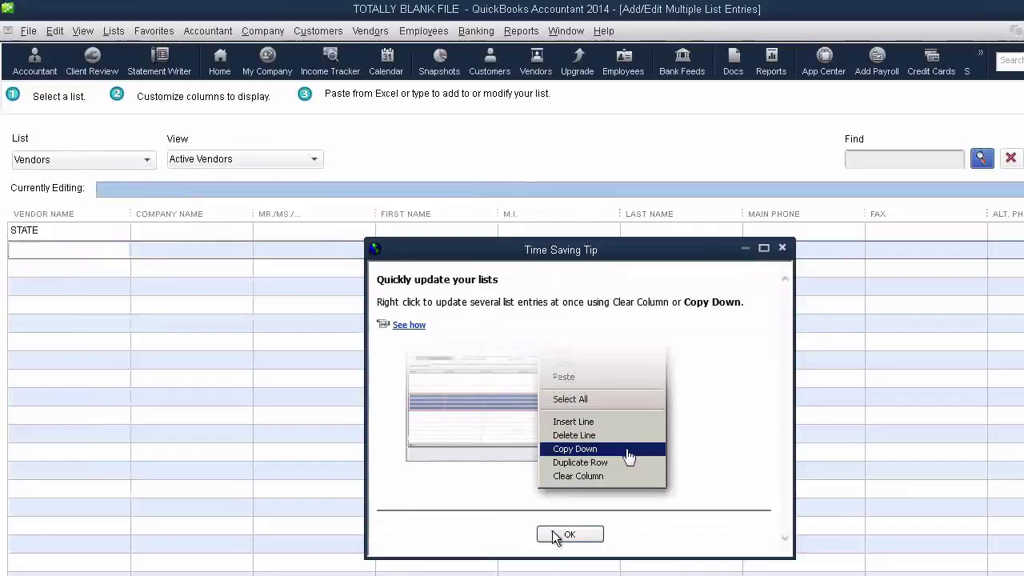
click(552, 535)
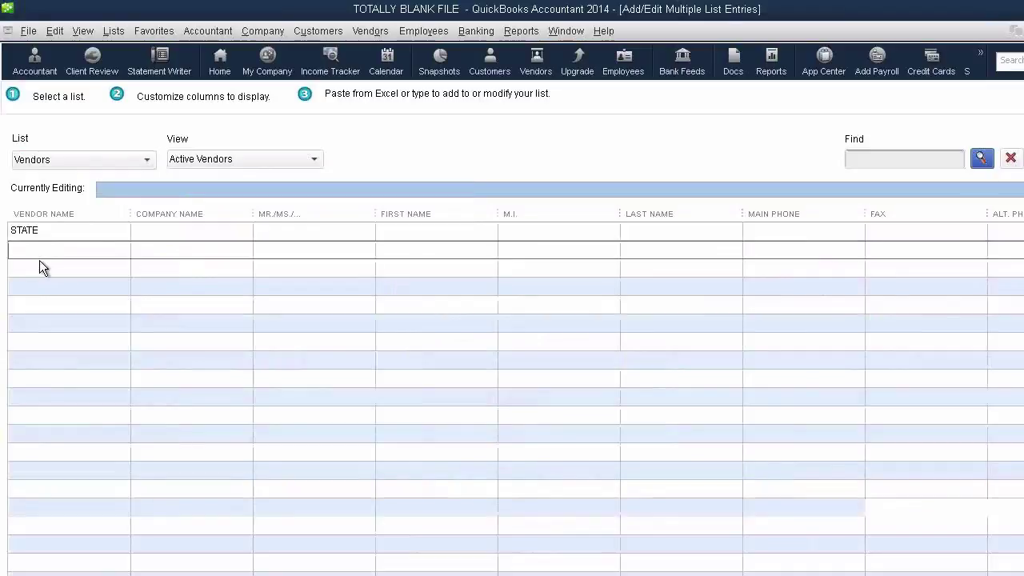
Paste the copied payees into the Vendor Name column below STATE, save the vendor records and dismiss the warning
click(18, 255)
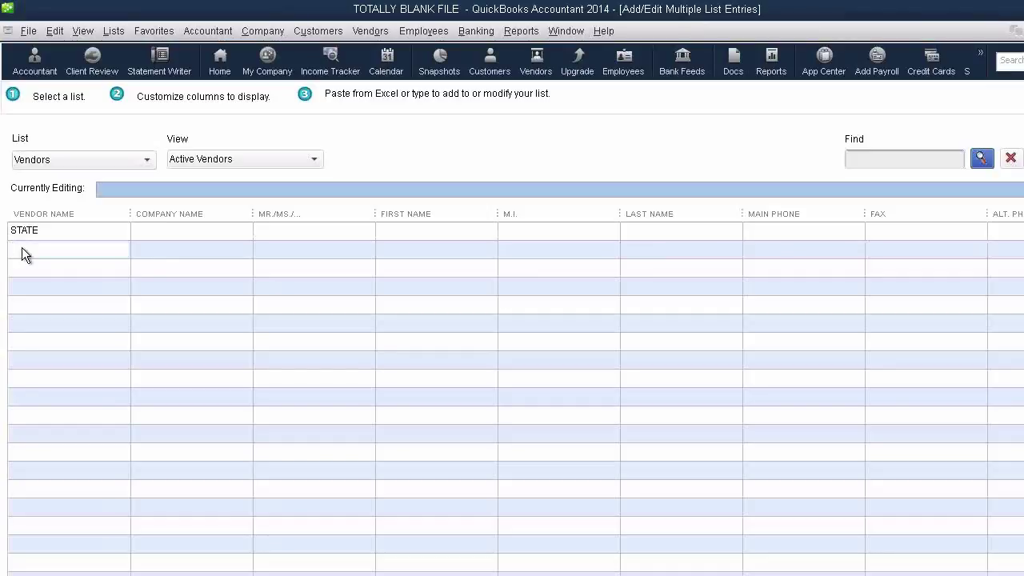
right_click(22, 249)
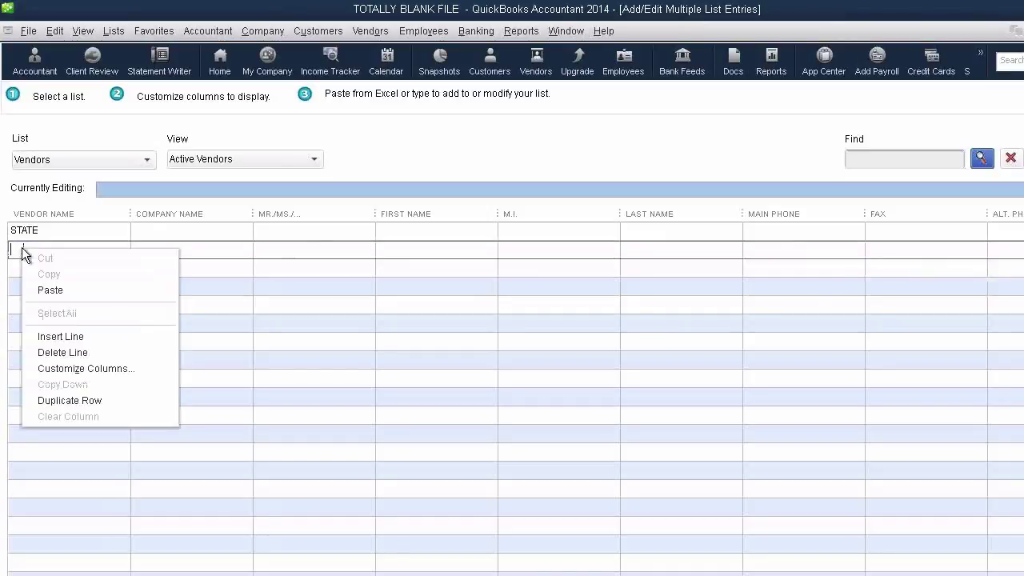
click(50, 290)
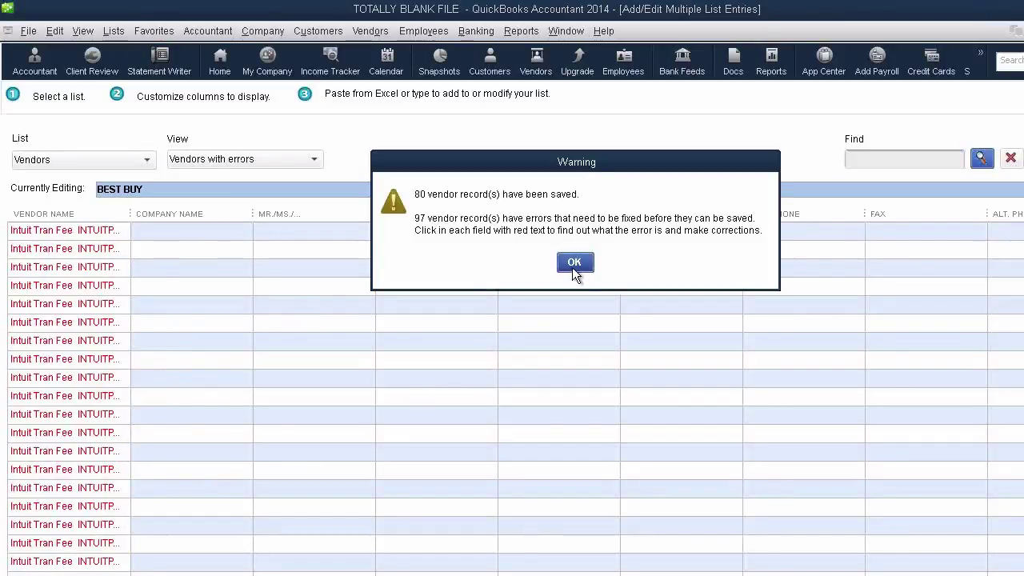
click(573, 265)
Open the Vendor Center, widen the vendor list and examine the imported vendor names
click(366, 32)
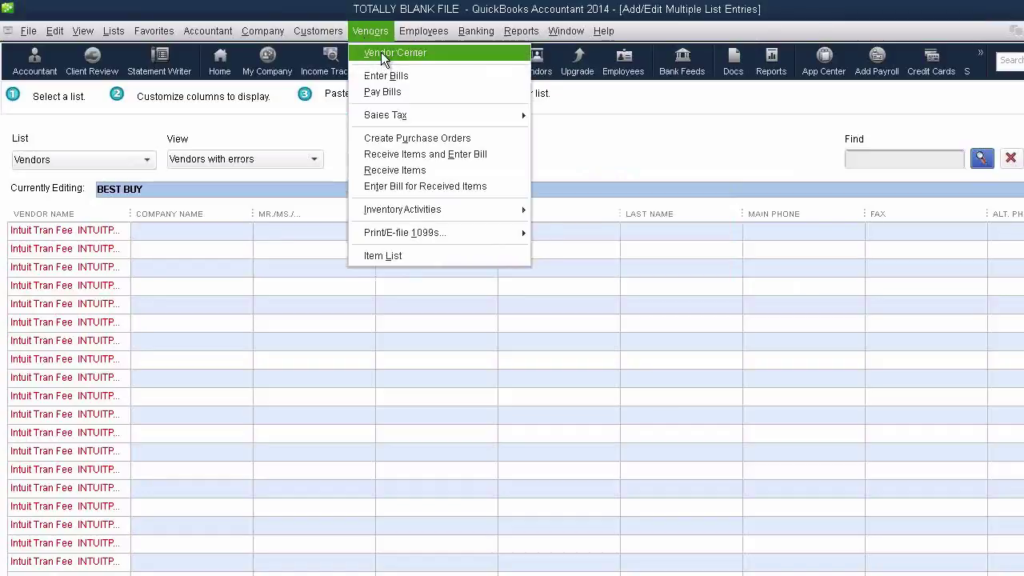
click(380, 52)
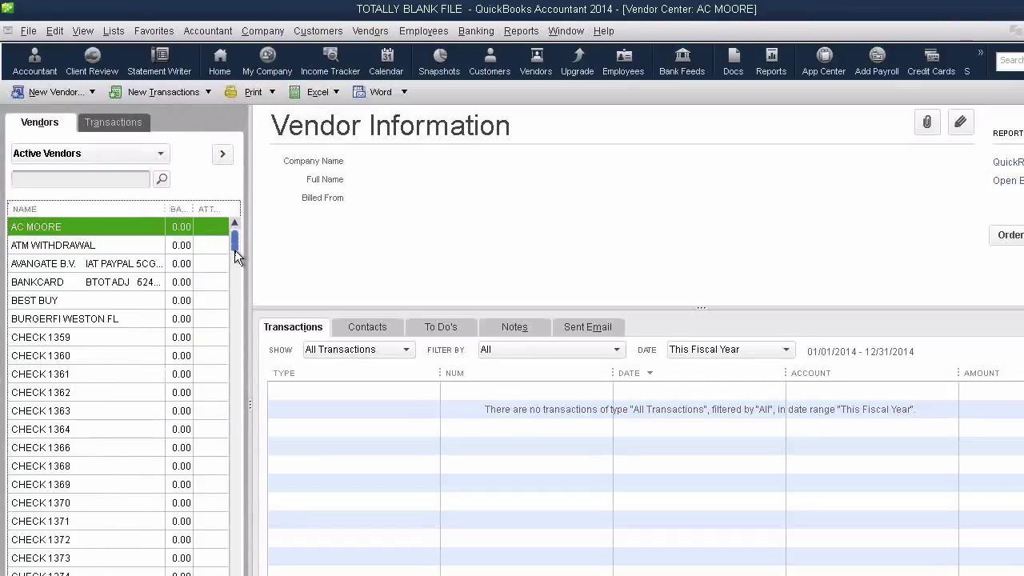
drag(235, 250, 256, 530)
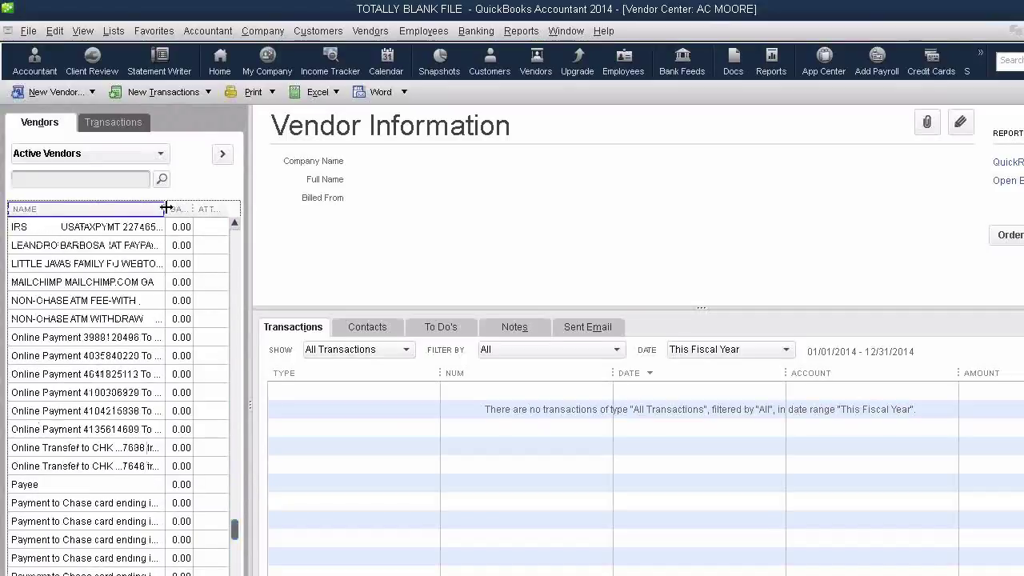
drag(389, 219, 484, 366)
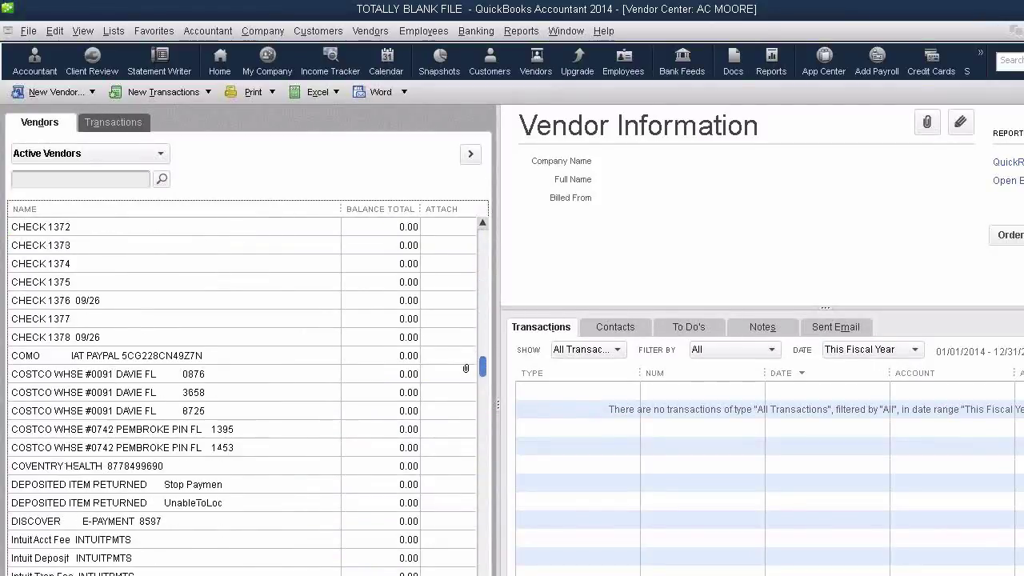
click(217, 372)
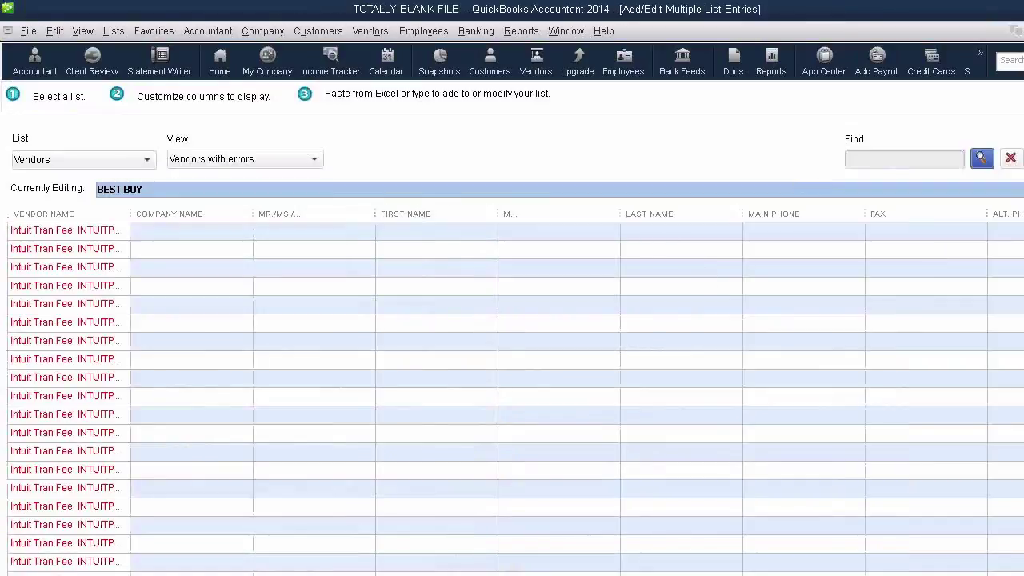
Close the multiple list entries without saving the remaining vendors and return to the Excel workbook
key(Escape)
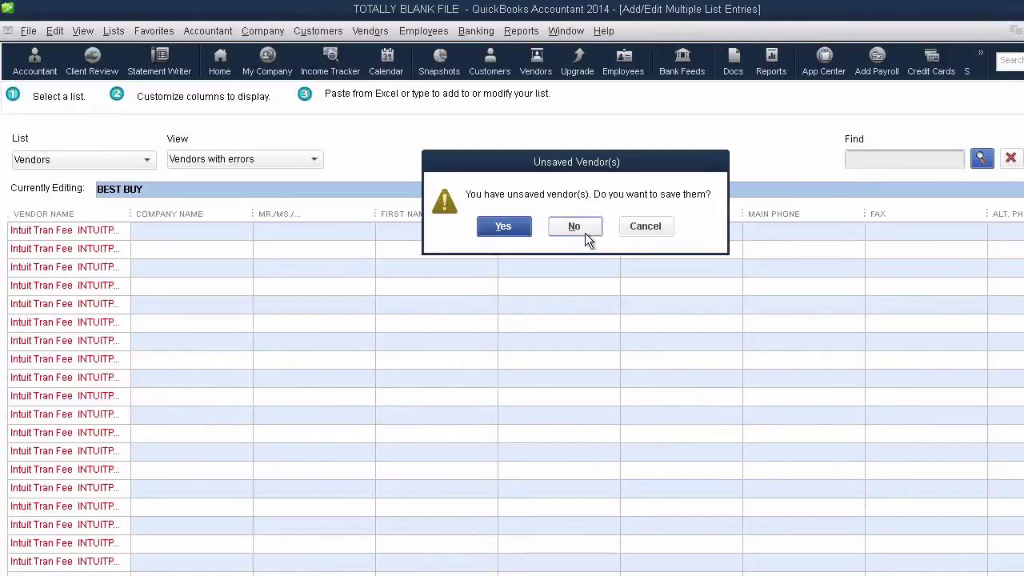
click(583, 230)
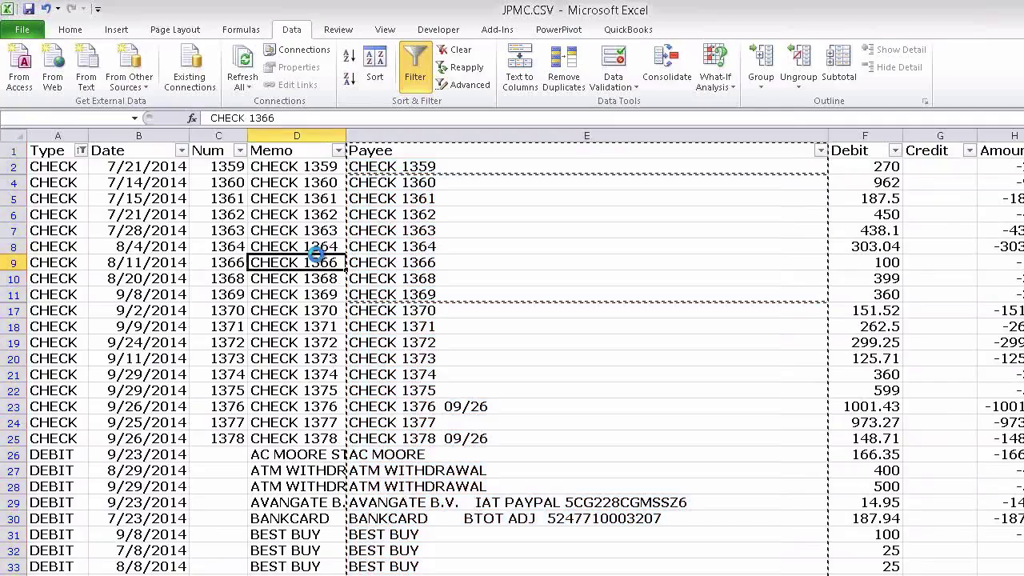
Dismiss the clipboard warning and review the Date, Num, Memo, Payee and Debit columns needed for the checks
key(ctrl+c)
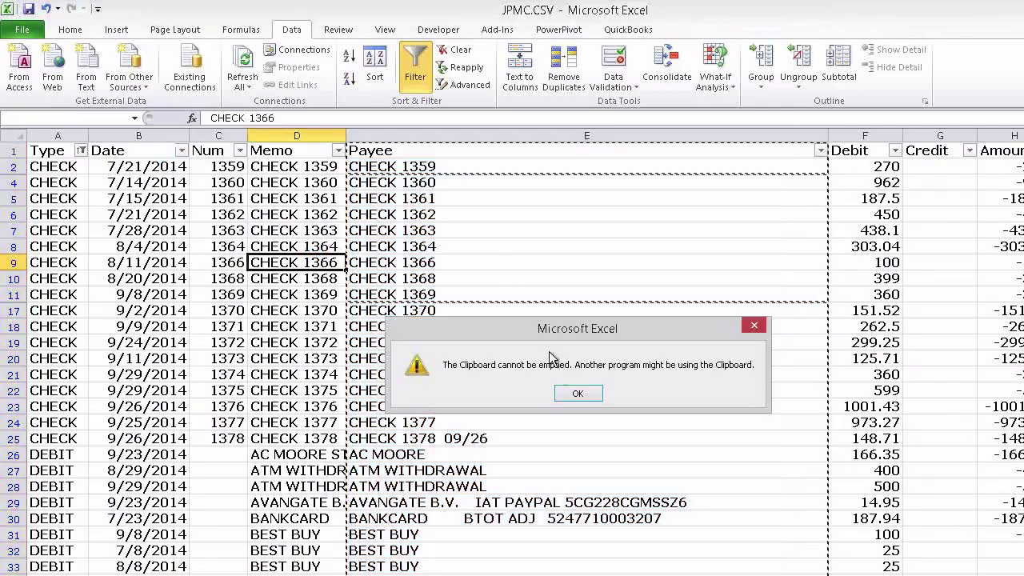
click(568, 394)
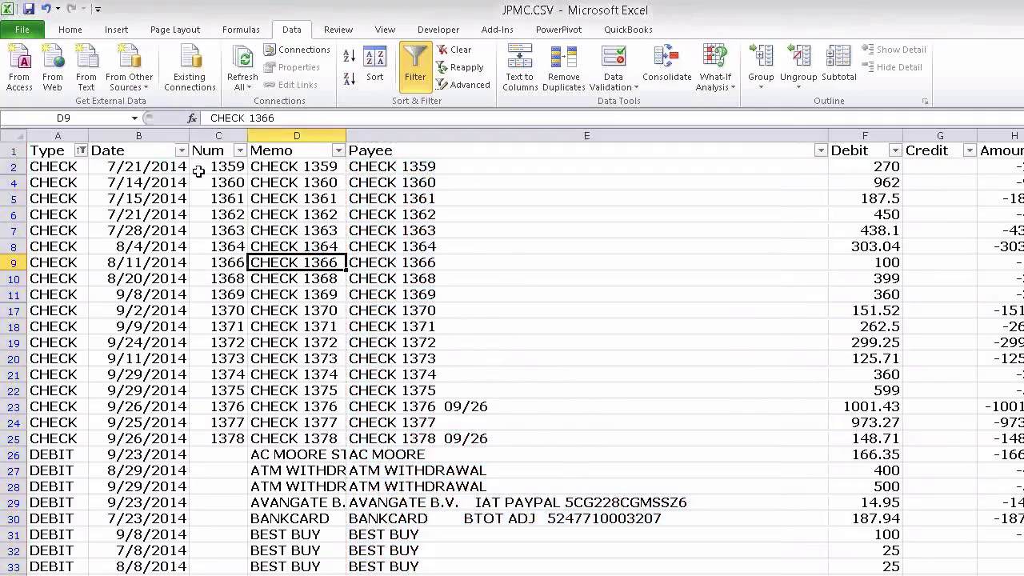
click(140, 136)
click(220, 136)
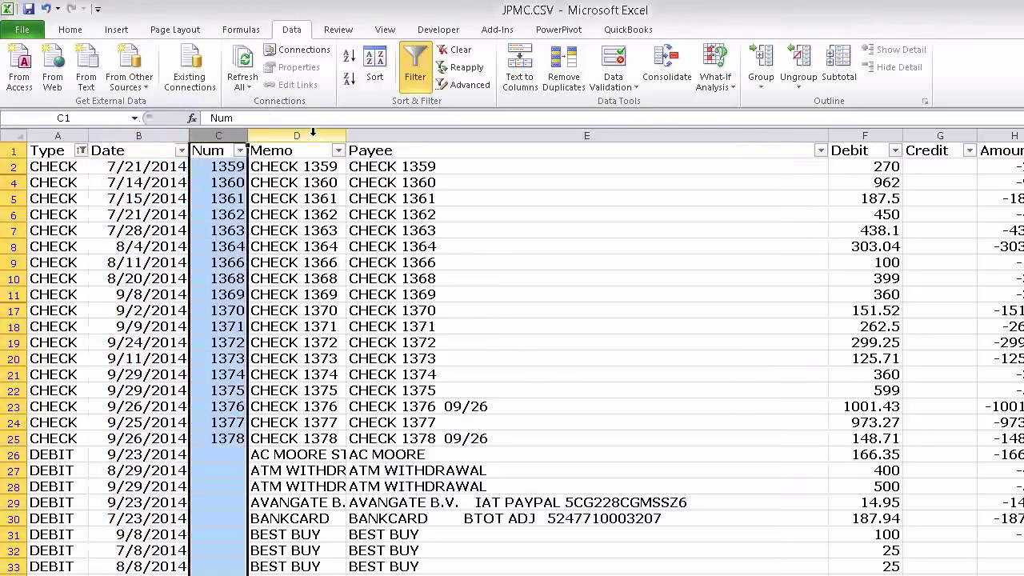
click(312, 135)
click(572, 136)
click(866, 135)
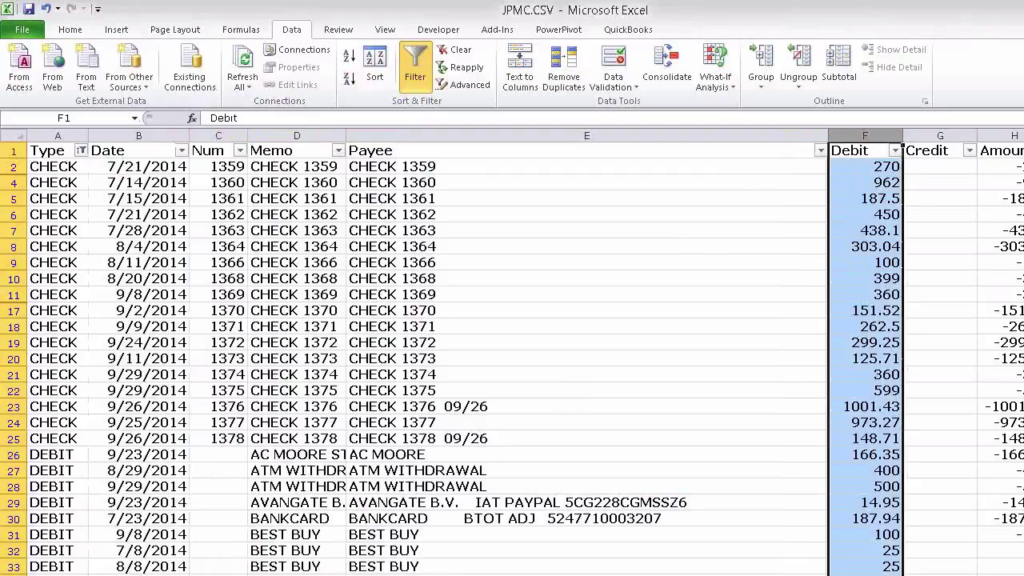
Switch to Batch Enter Transactions in QuickBooks and customize the columns so that Number and Memo directly follow Date
click(424, 560)
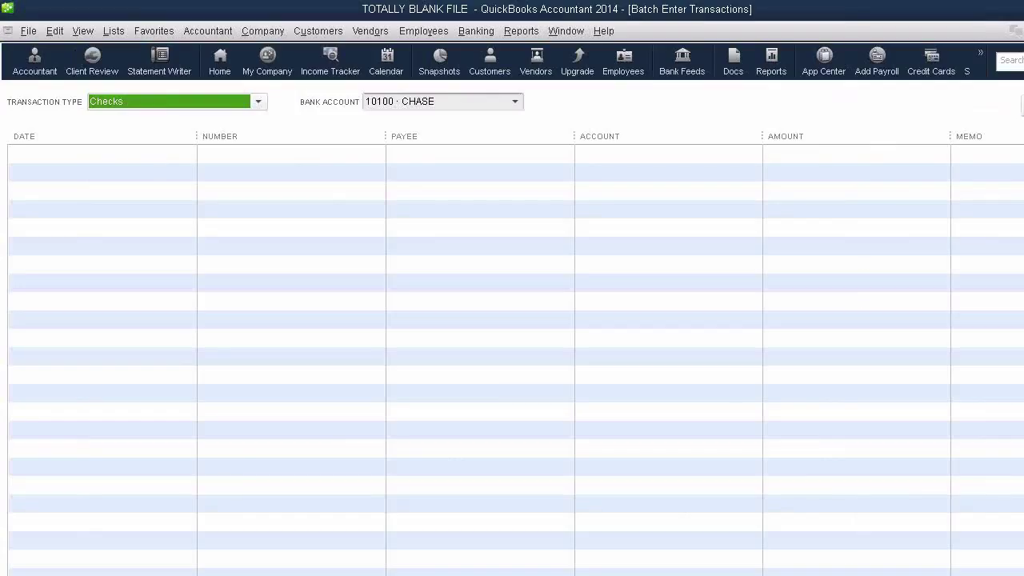
click(1022, 106)
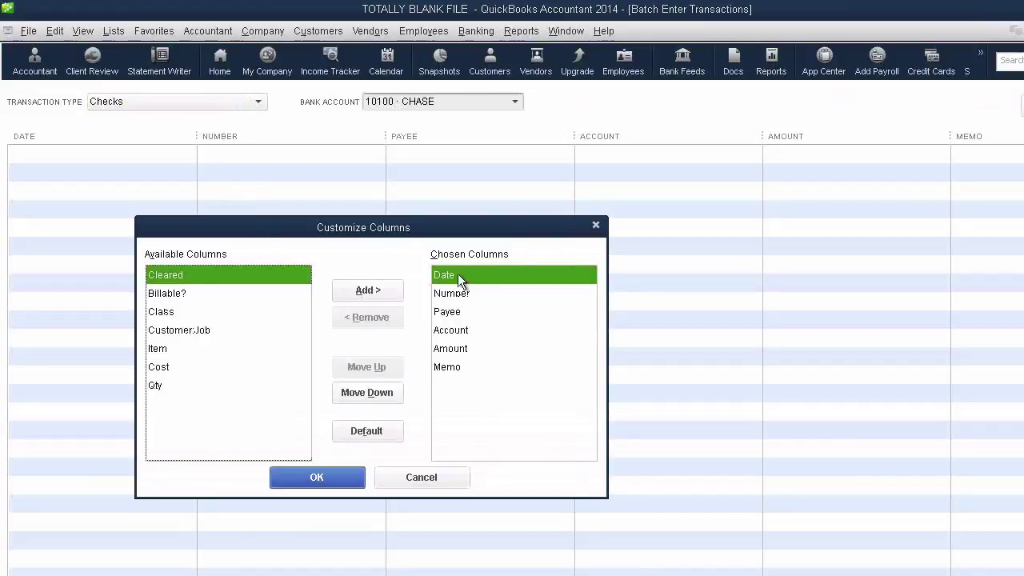
click(448, 367)
click(387, 368)
click(385, 368)
click(385, 368)
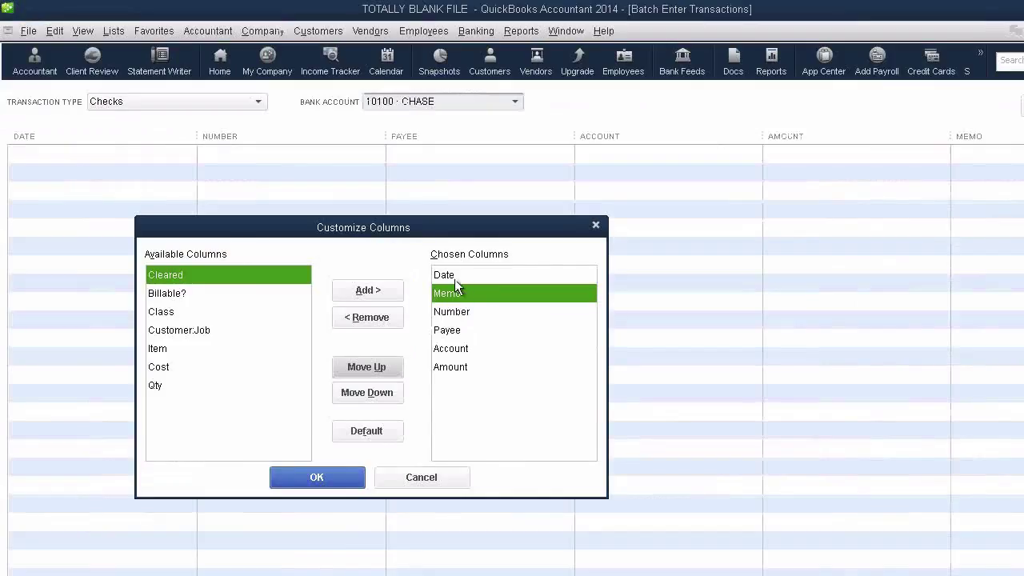
click(454, 279)
click(456, 313)
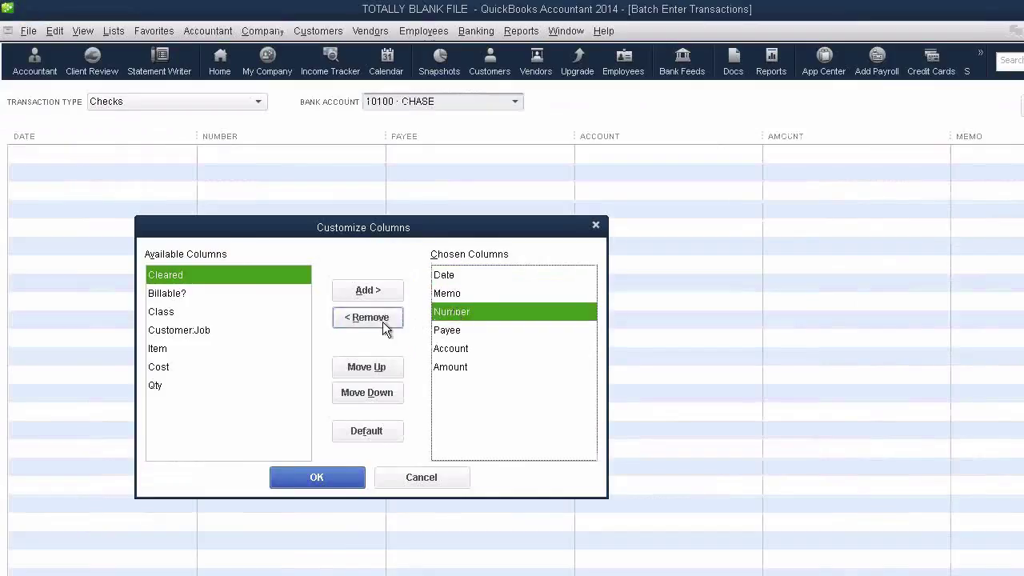
click(376, 366)
Move the Amount column ahead of Account and apply the customized column order
click(452, 313)
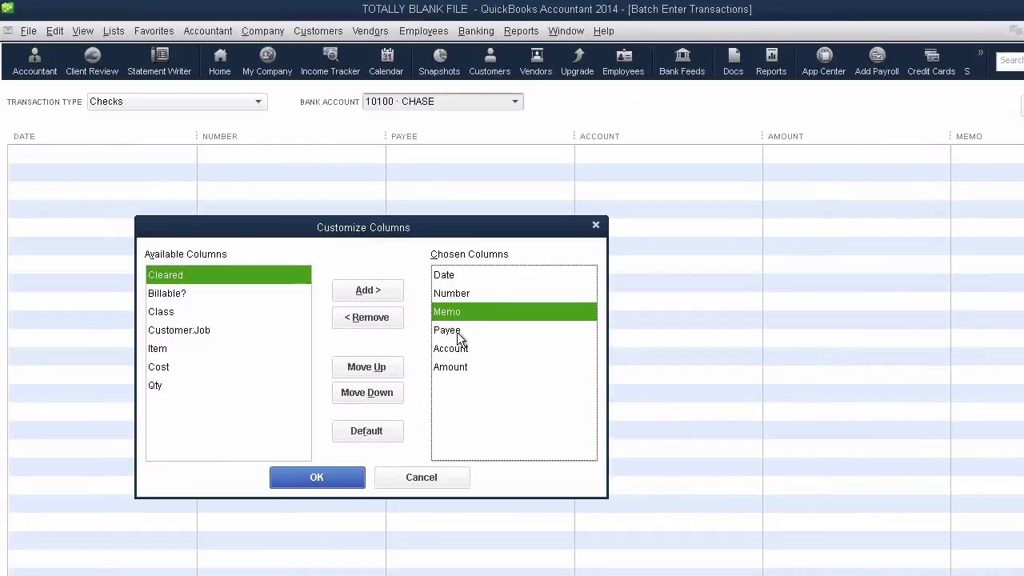
click(457, 332)
click(456, 367)
click(371, 366)
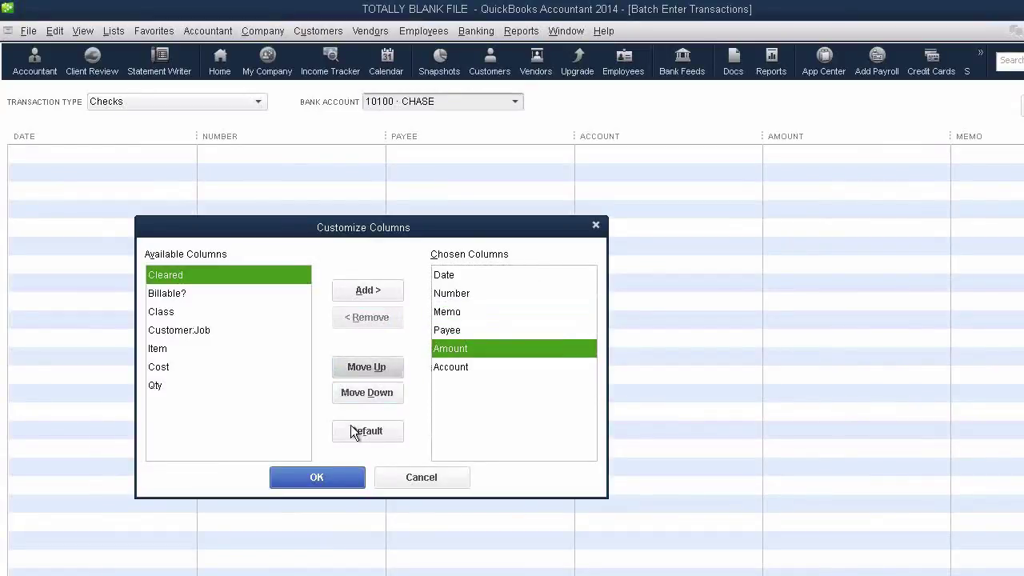
click(325, 477)
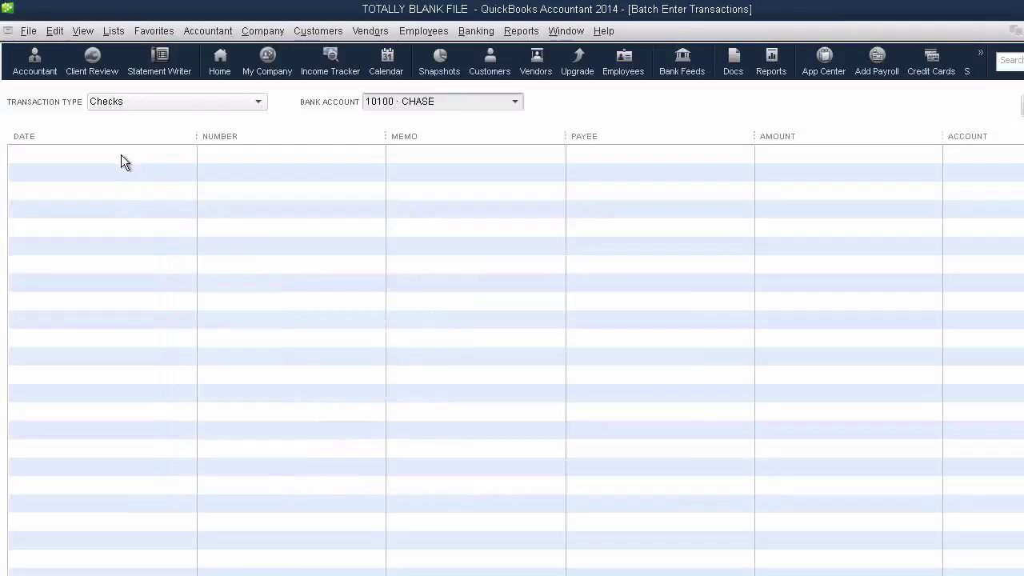
Activate the first check line, switch to the Excel workbook and copy all transaction rows from Date through Debit, starting at B2
click(316, 155)
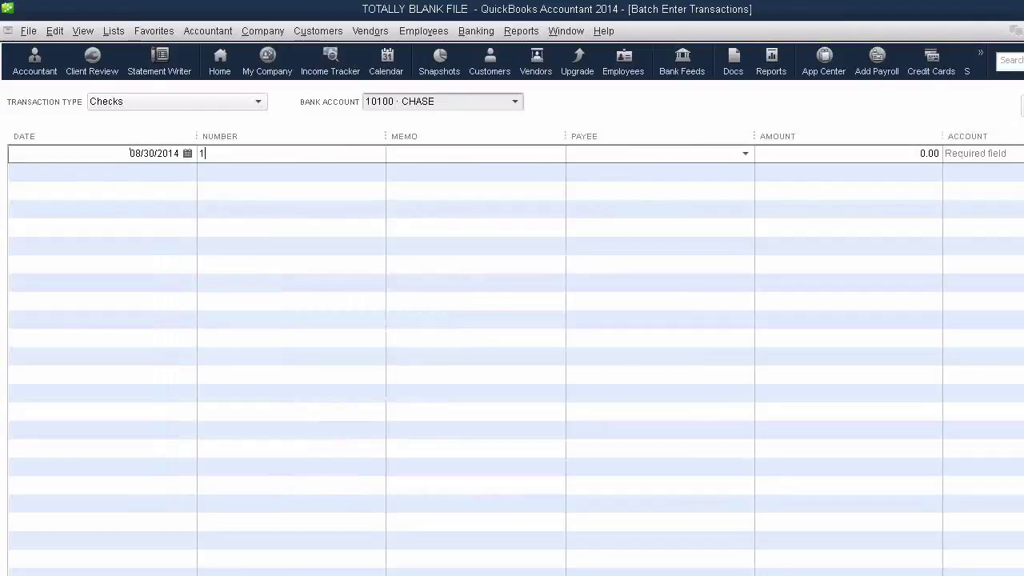
key(alt+Tab)
drag(144, 166, 885, 206)
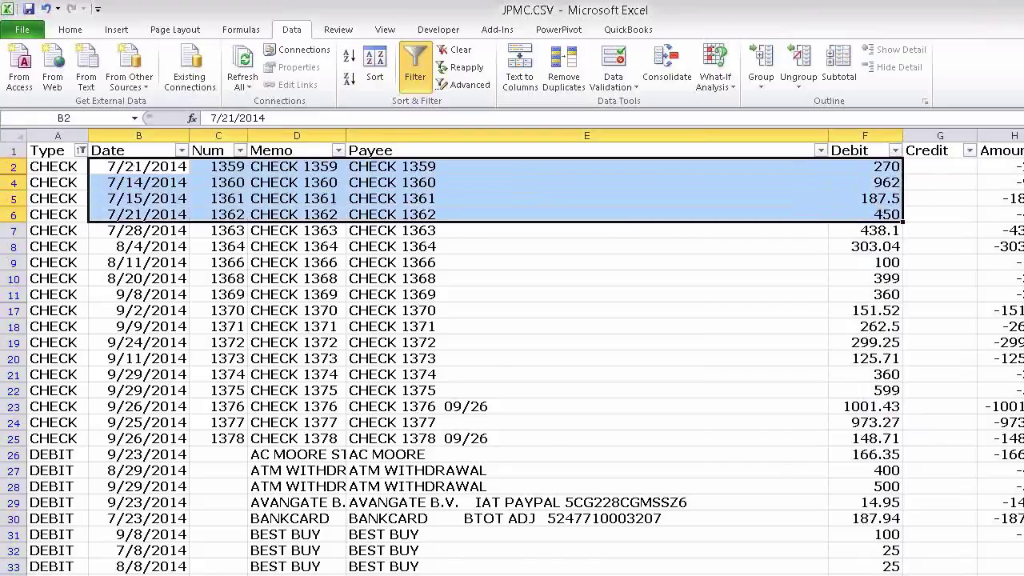
scroll(512, 360, down, 20)
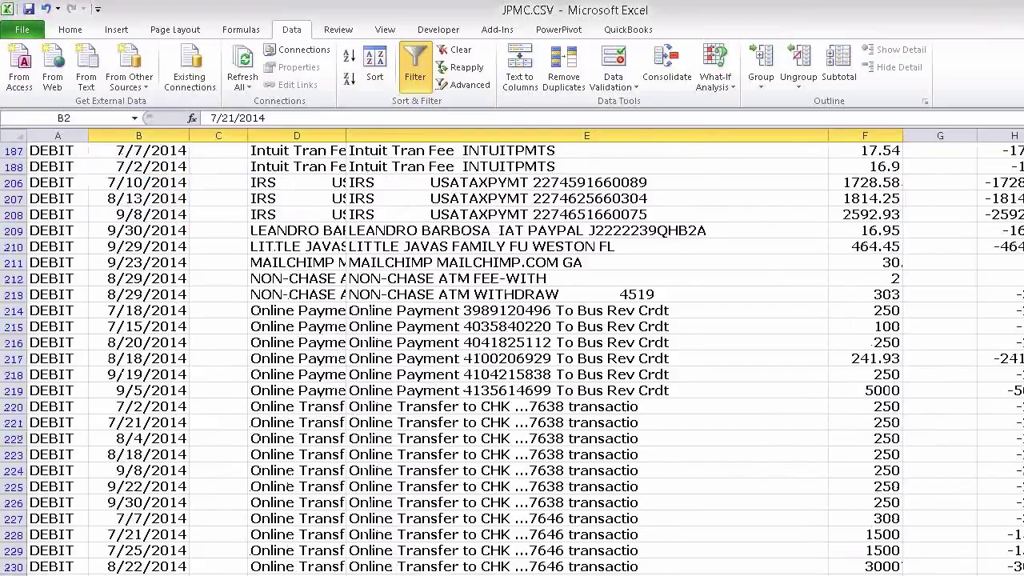
scroll(512, 360, down, 1)
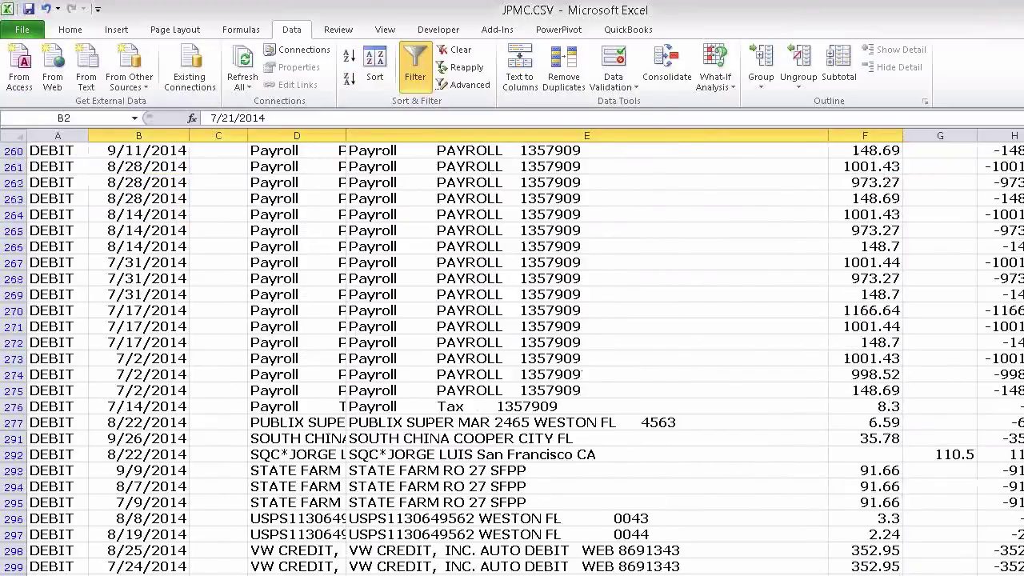
key(ctrl+shift+Down)
key(ctrl+c)
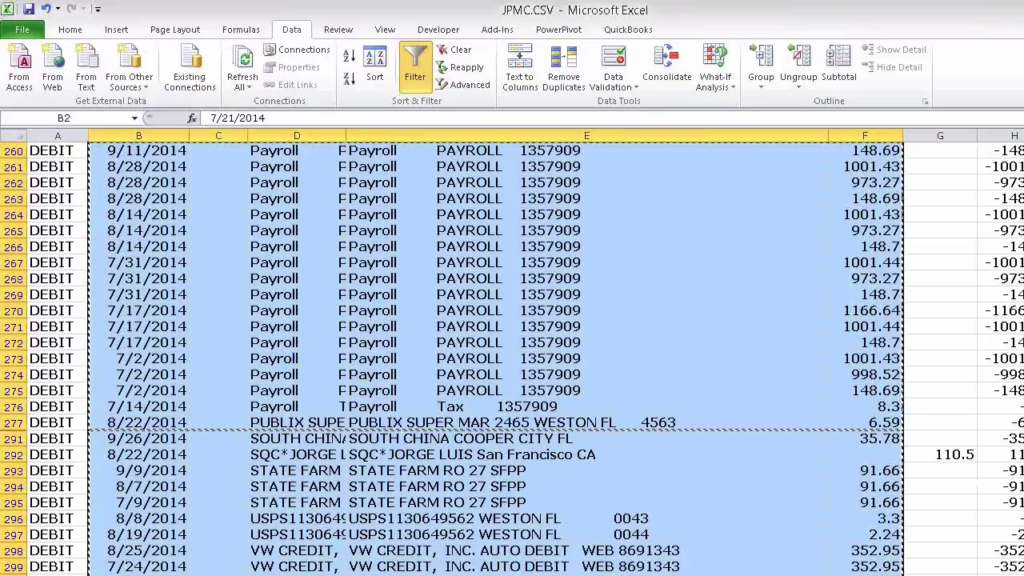
Return to QuickBooks and paste the copied transactions into the batch grid from the first Date cell
key(alt+Tab)
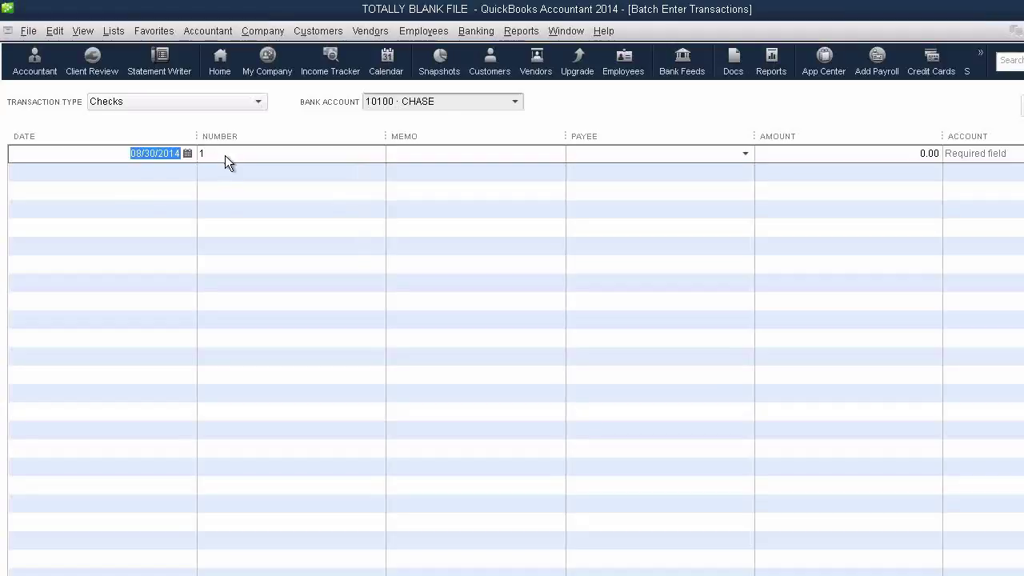
right_click(152, 150)
click(184, 214)
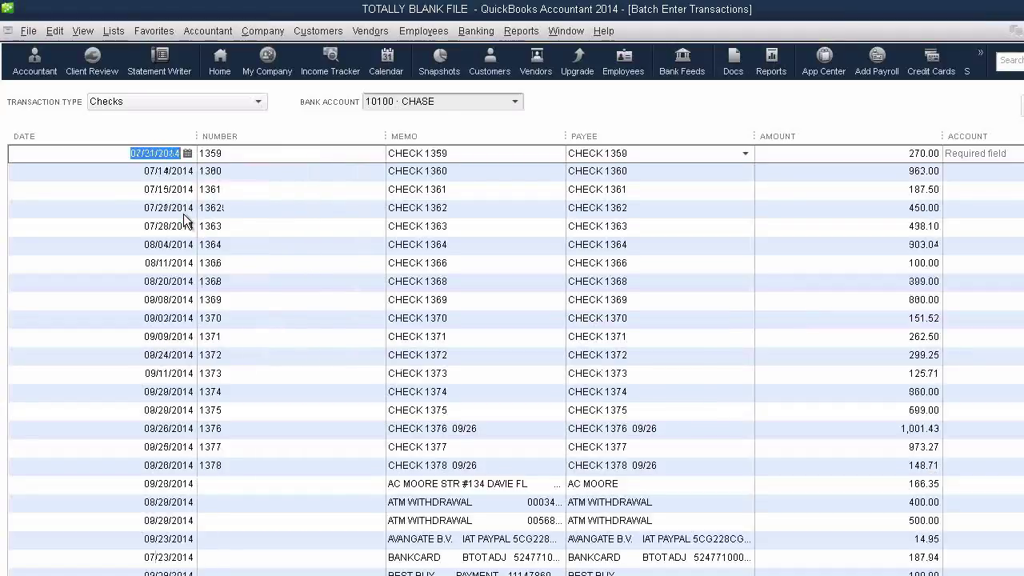
Widen the Memo column to show the full bank descriptions, inspect a BEST BUY memo and narrow the Number column
click(478, 155)
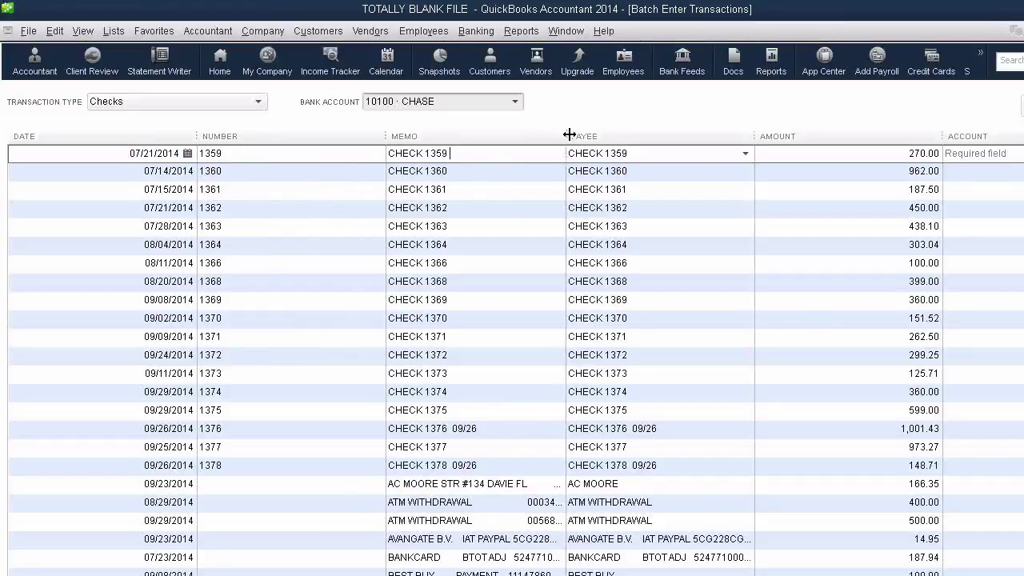
drag(567, 134, 707, 158)
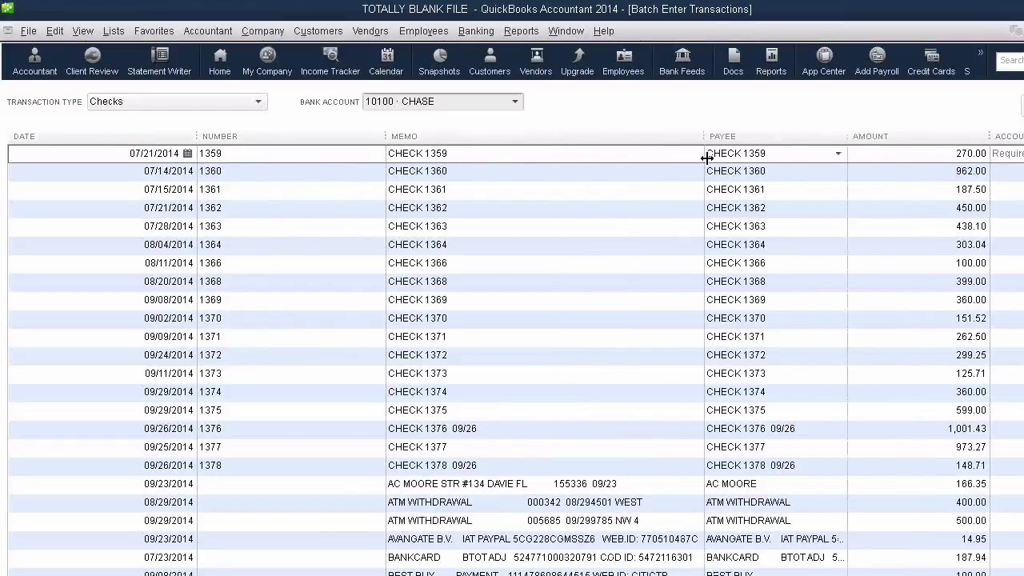
drag(707, 157, 748, 157)
click(710, 571)
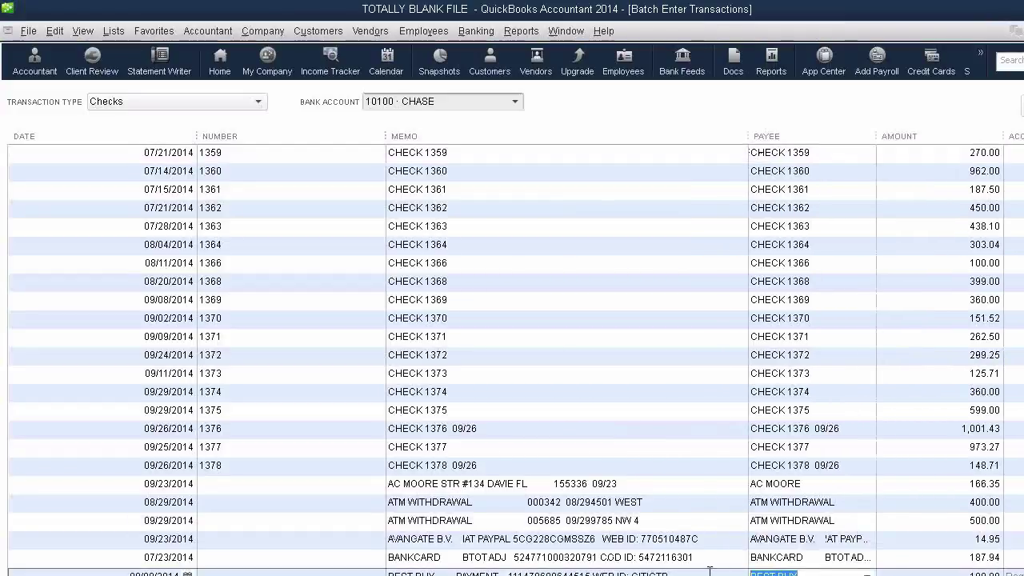
drag(707, 571, 365, 568)
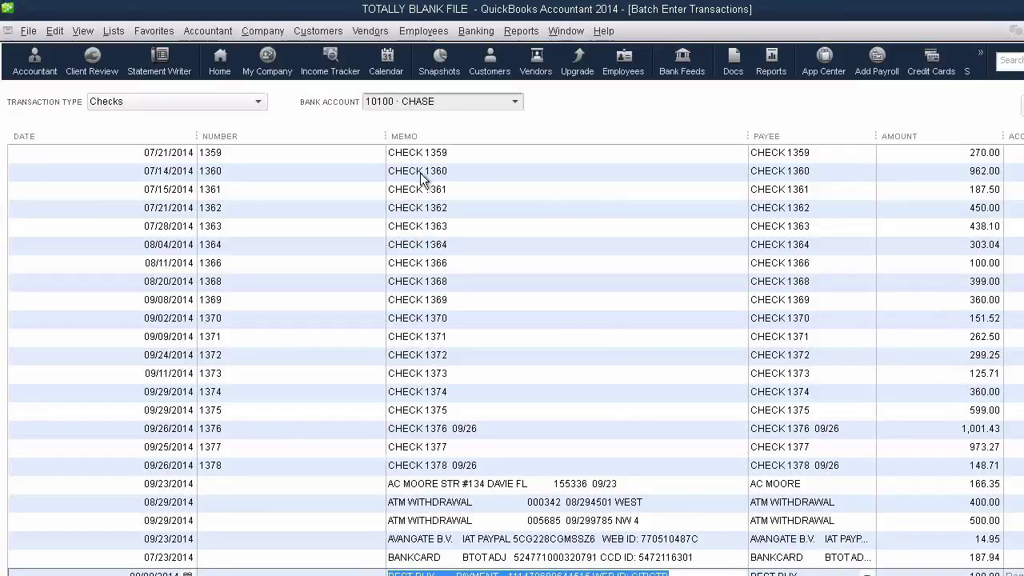
drag(384, 131, 270, 137)
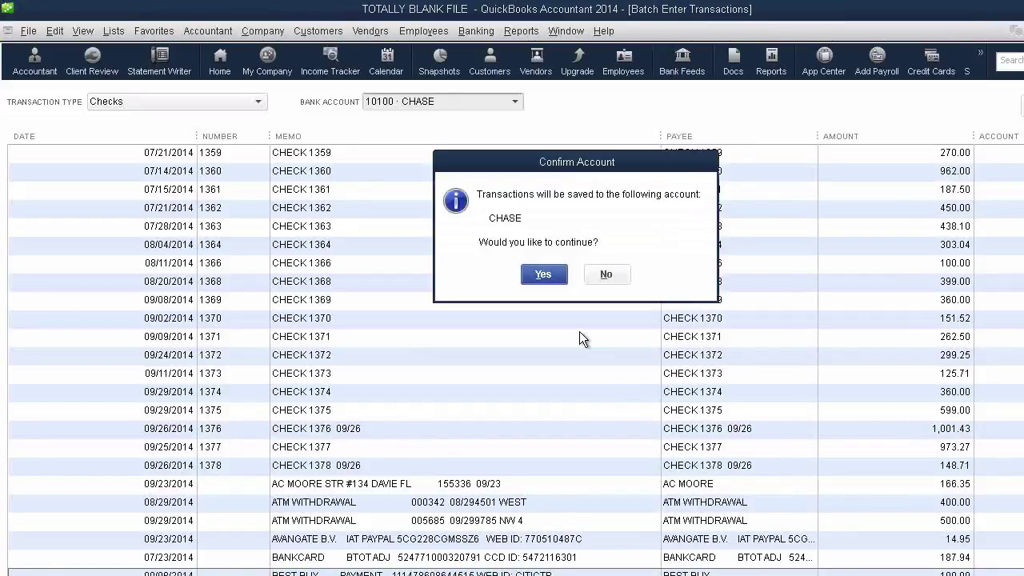
Try to save the transactions to the CHASE account, then widen the Payee column and inspect the flagged BURGERFI and COVENTRY HEALTH payees
click(551, 276)
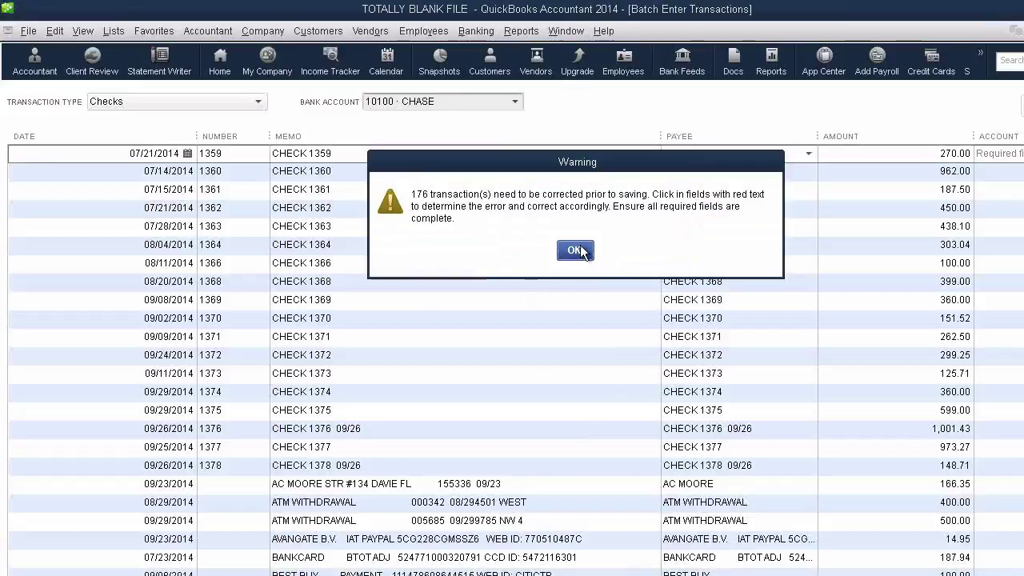
click(575, 250)
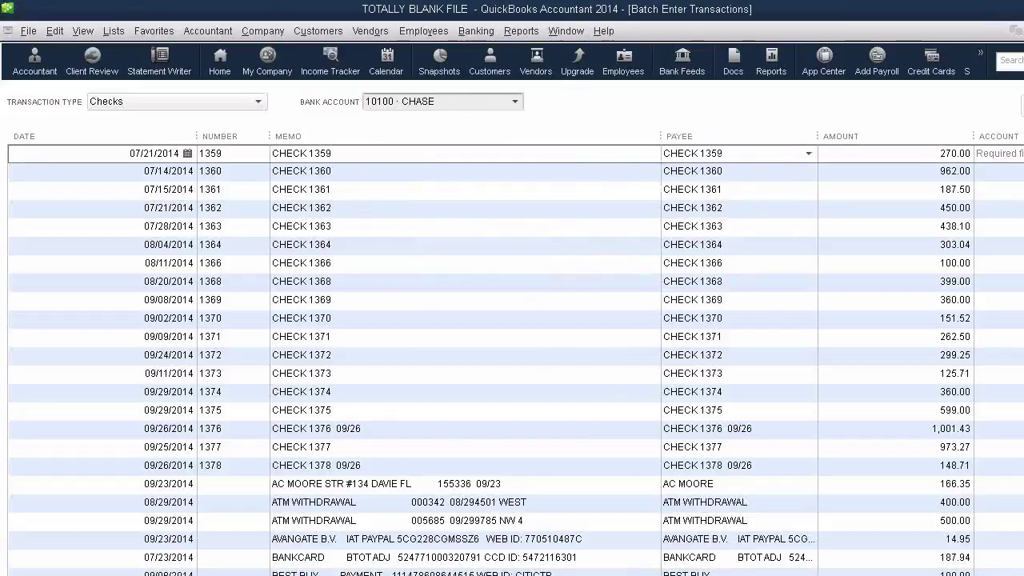
scroll(512, 360, down, 7)
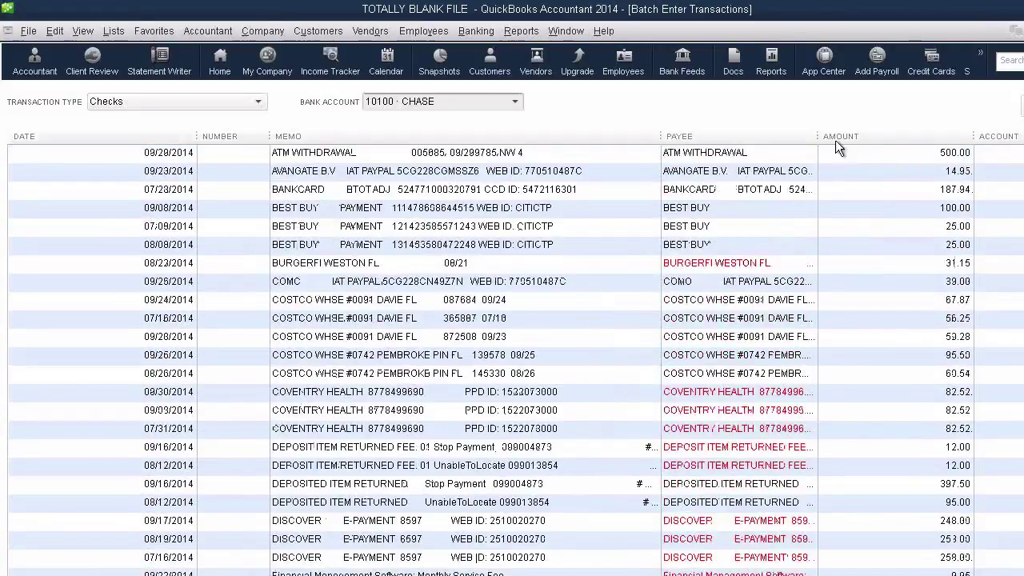
drag(817, 136, 880, 136)
click(797, 264)
click(833, 264)
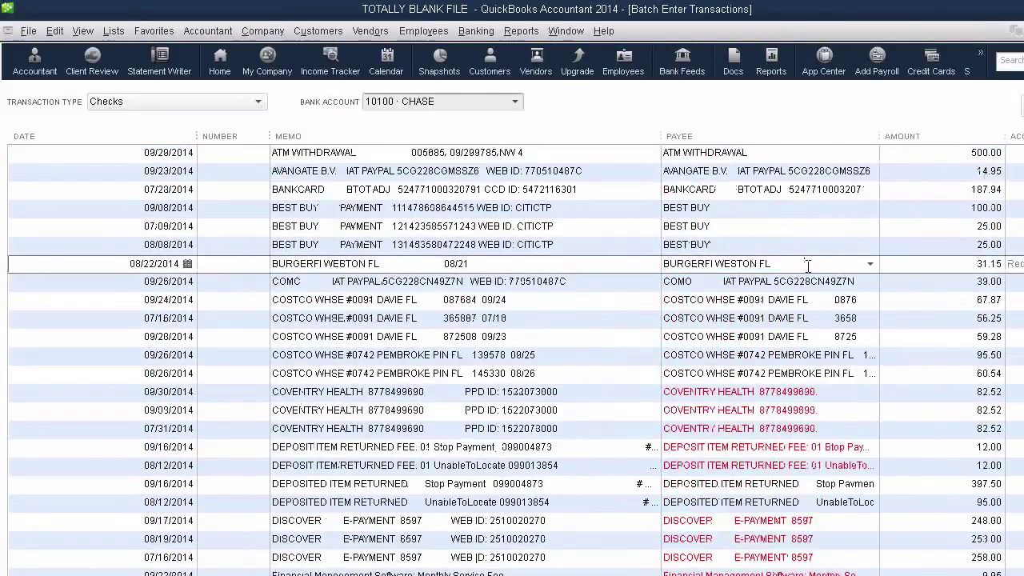
drag(823, 264, 594, 264)
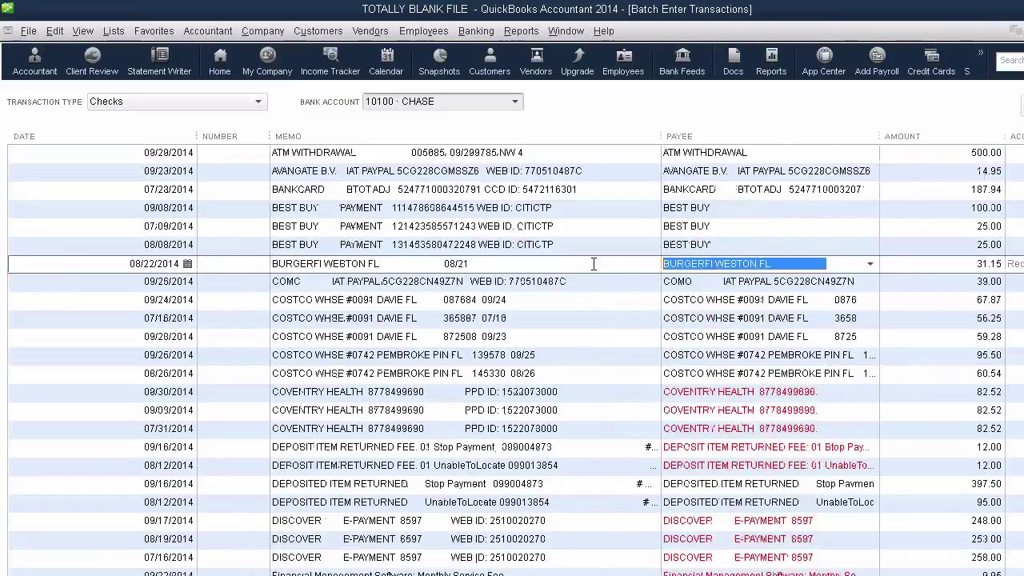
click(844, 394)
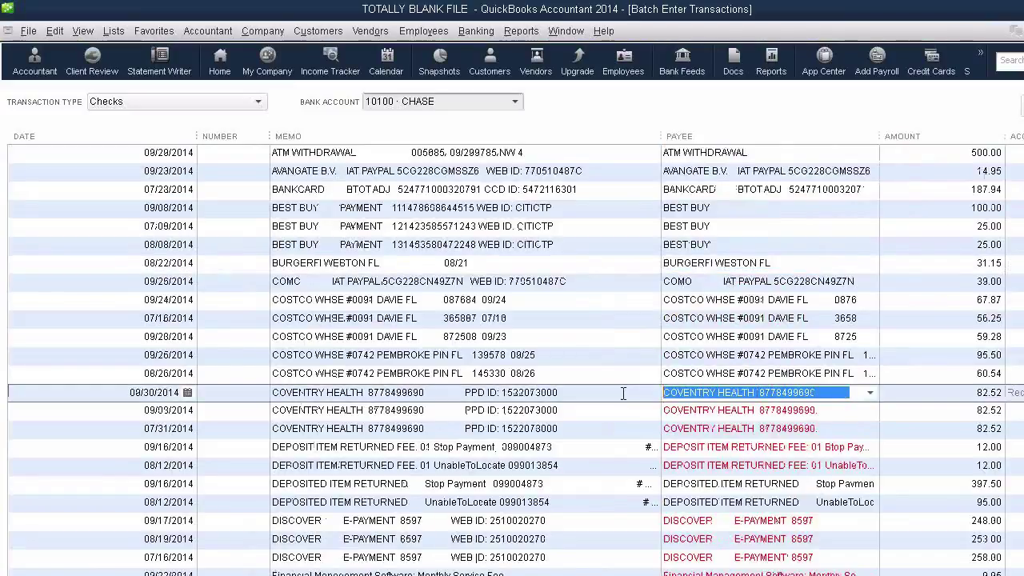
Return to the first check and narrow the Payee and Memo columns to make room for the Account column
scroll(880, 320, up, 7)
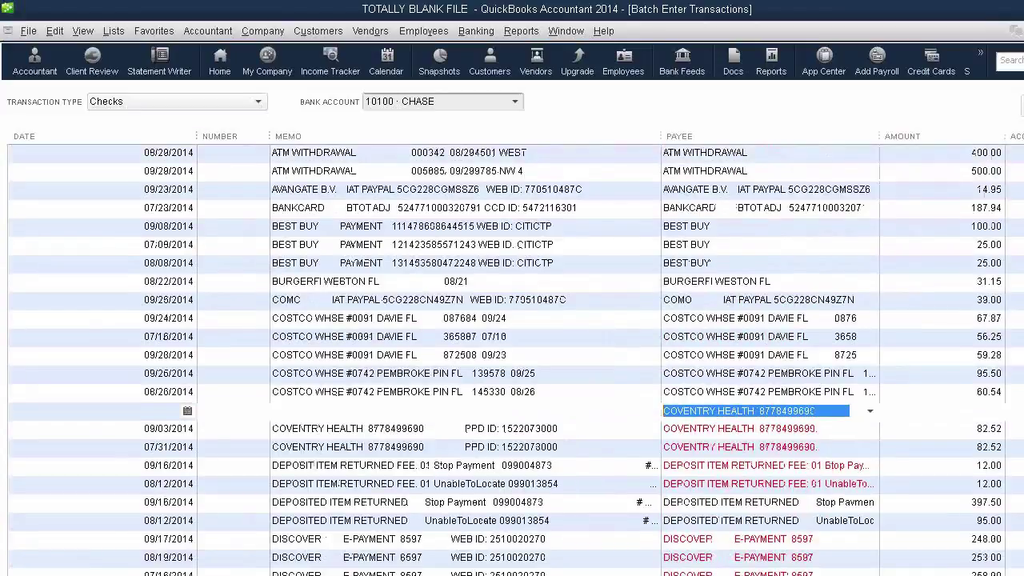
drag(880, 136, 855, 136)
click(1002, 153)
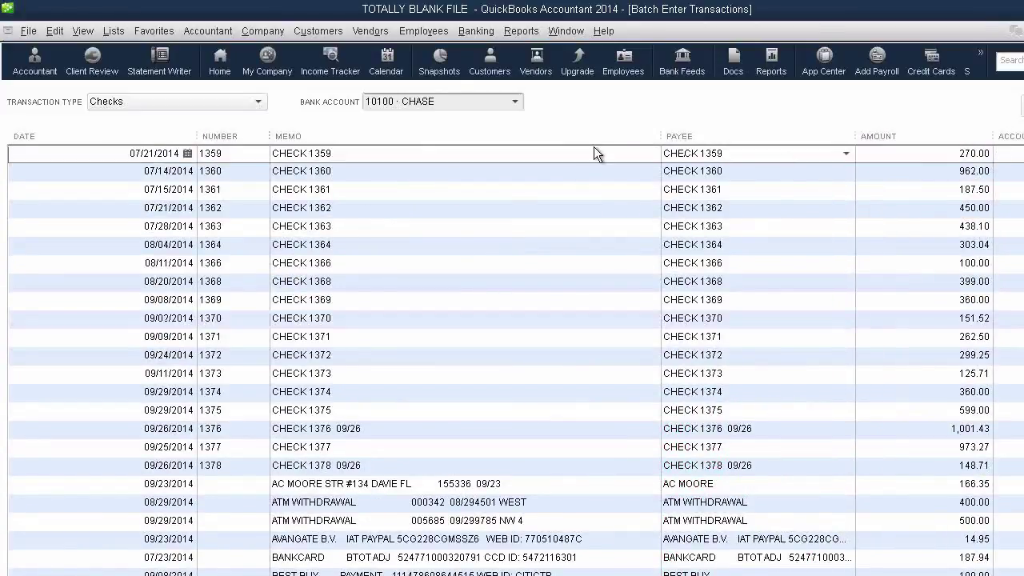
drag(661, 136, 609, 136)
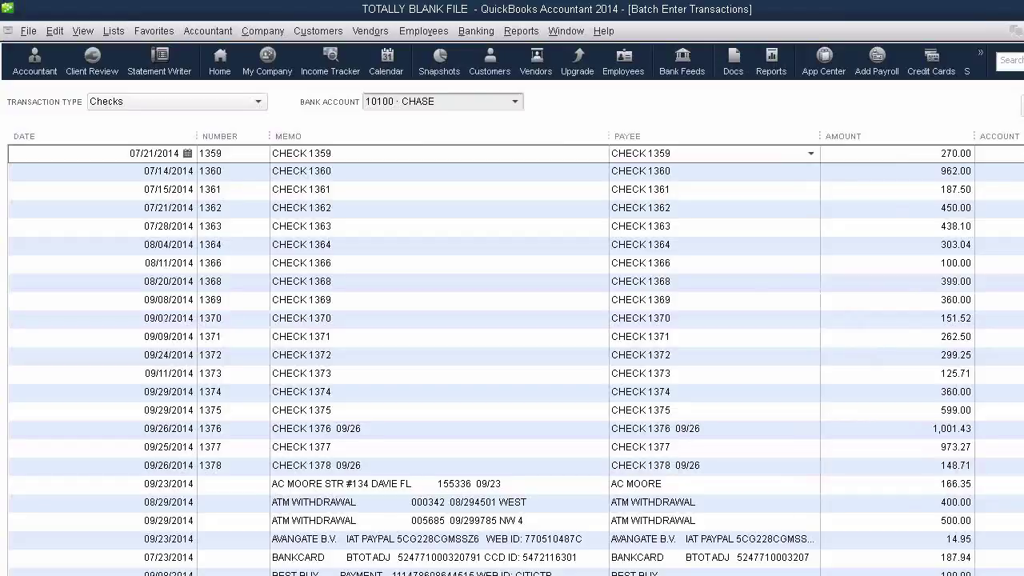
Assign account 63000 to the first check and copy it down to all the other transactions
click(977, 153)
right_click(980, 152)
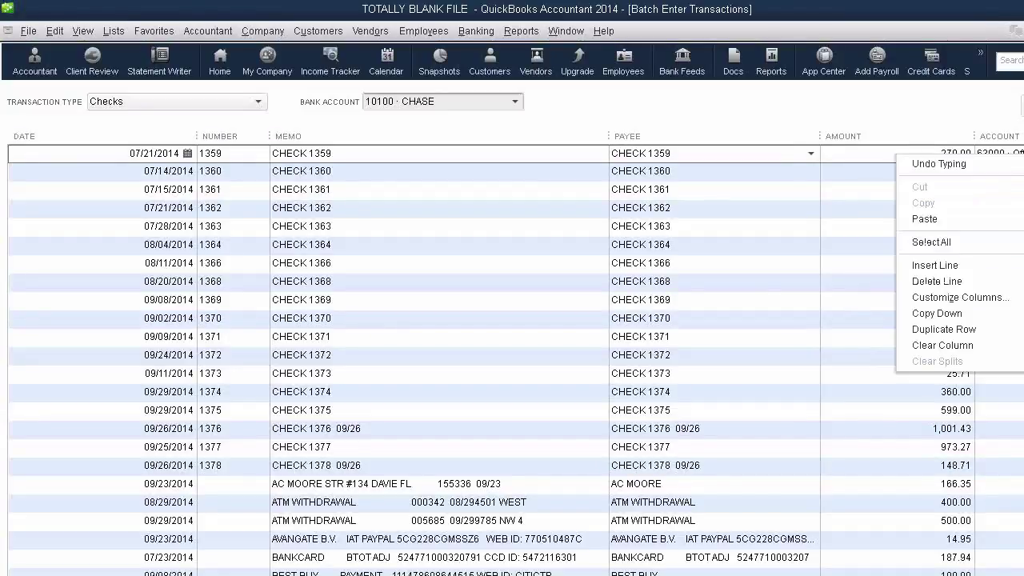
click(968, 315)
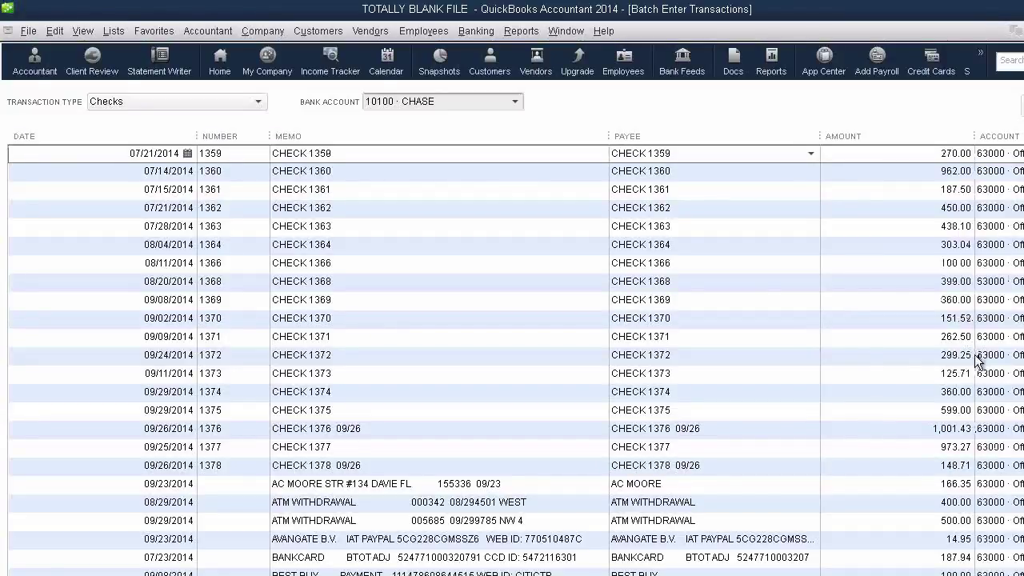
click(992, 263)
click(992, 171)
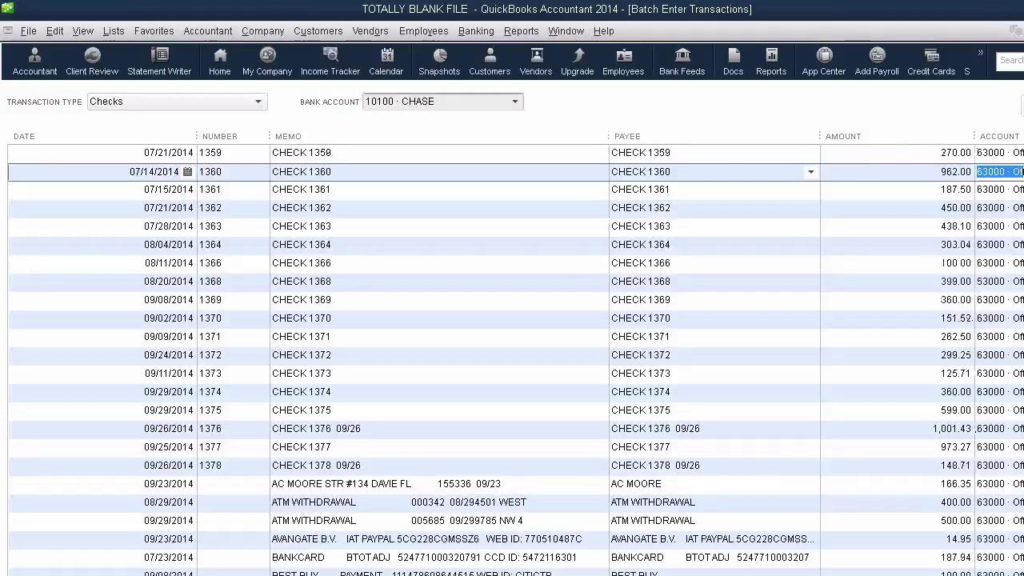
Review the transactions with account 63000 assigned, and save the valid ones to the CHASE account
scroll(512, 359, down, 20)
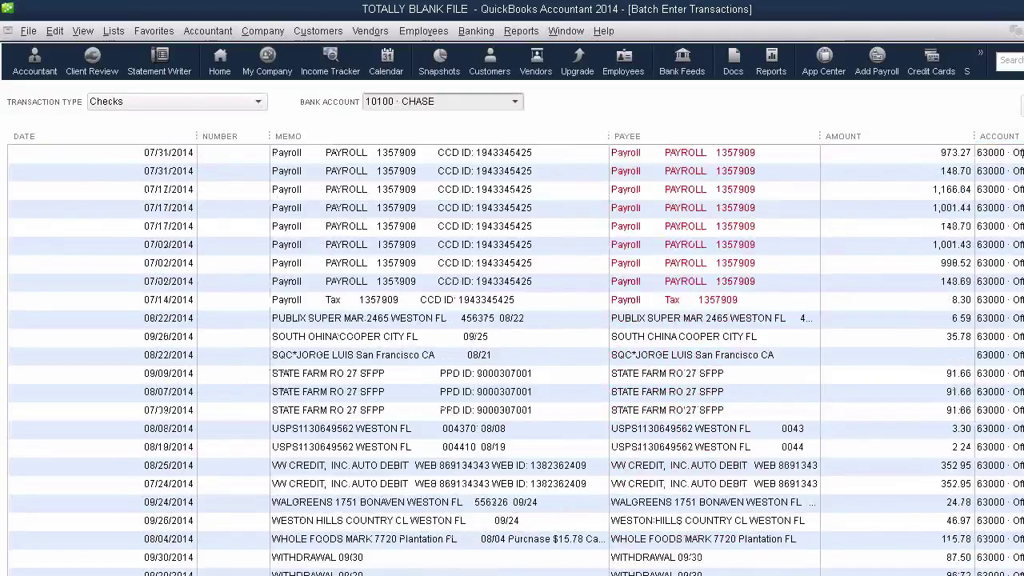
scroll(512, 358, up, 20)
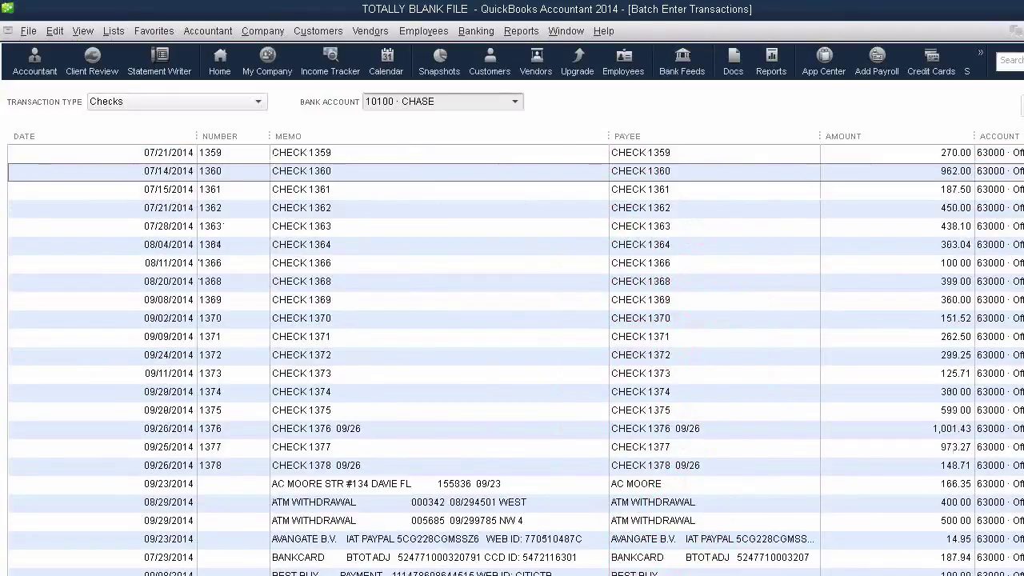
click(543, 275)
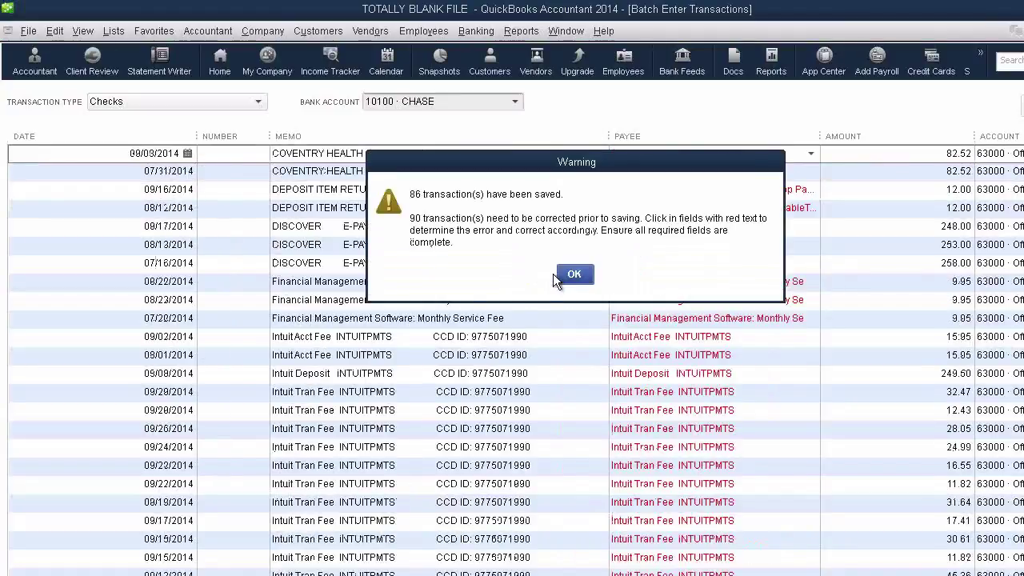
click(574, 274)
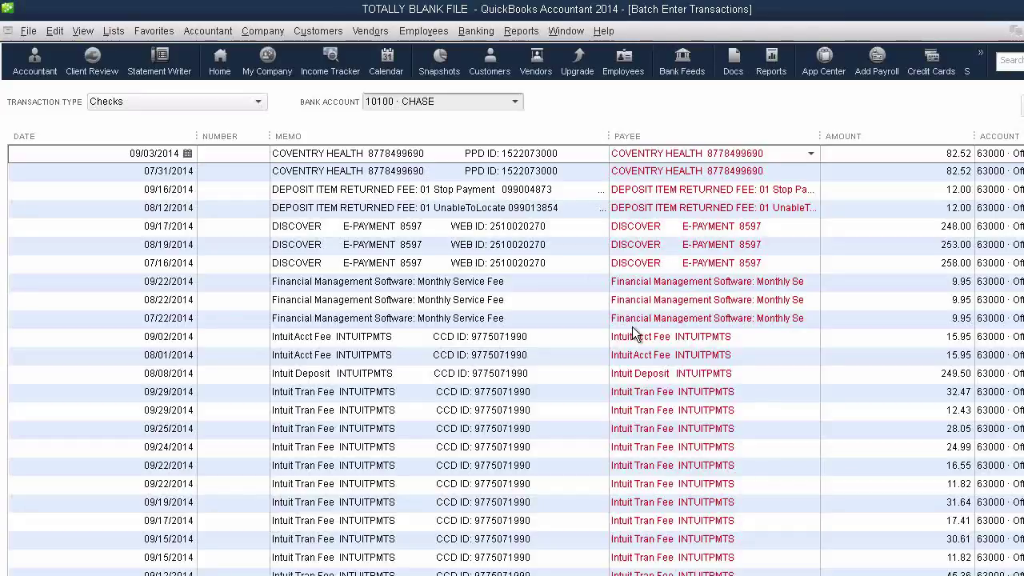
Revalidate the two flagged COVENTRY HEALTH payees and try the two DEPOSIT ITEM RETURNED FEE payees as they are
click(770, 157)
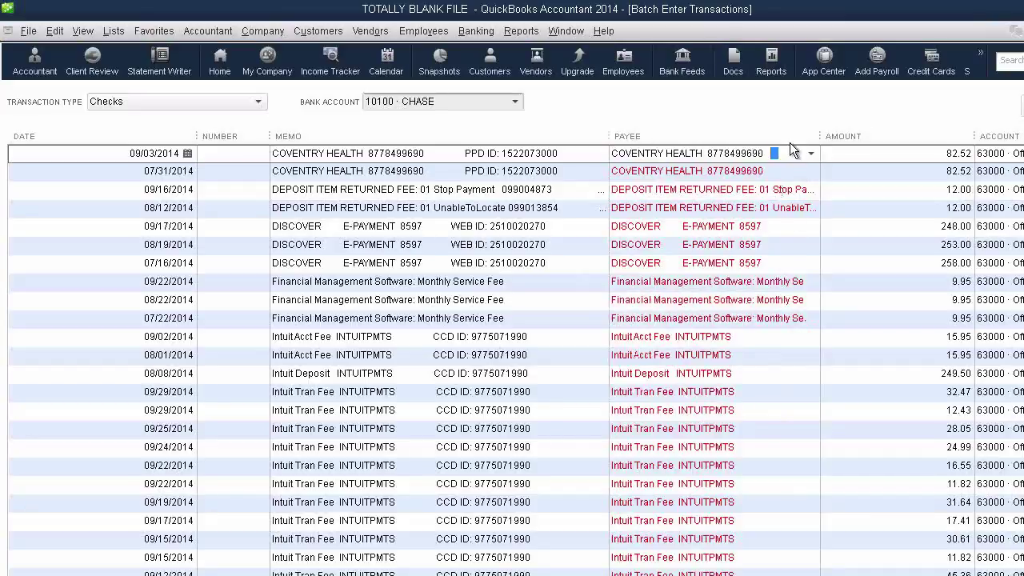
key(Down)
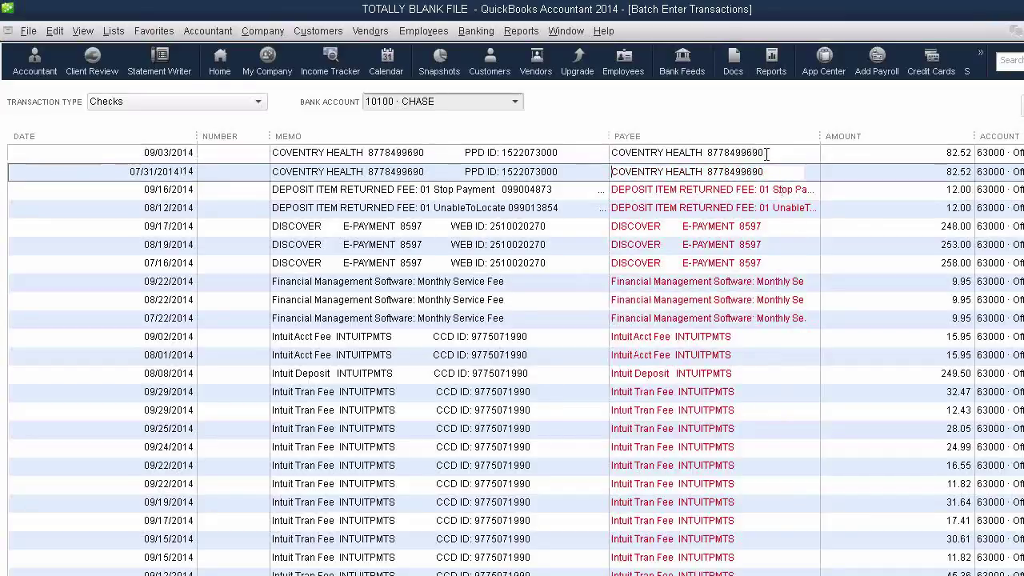
key(Down)
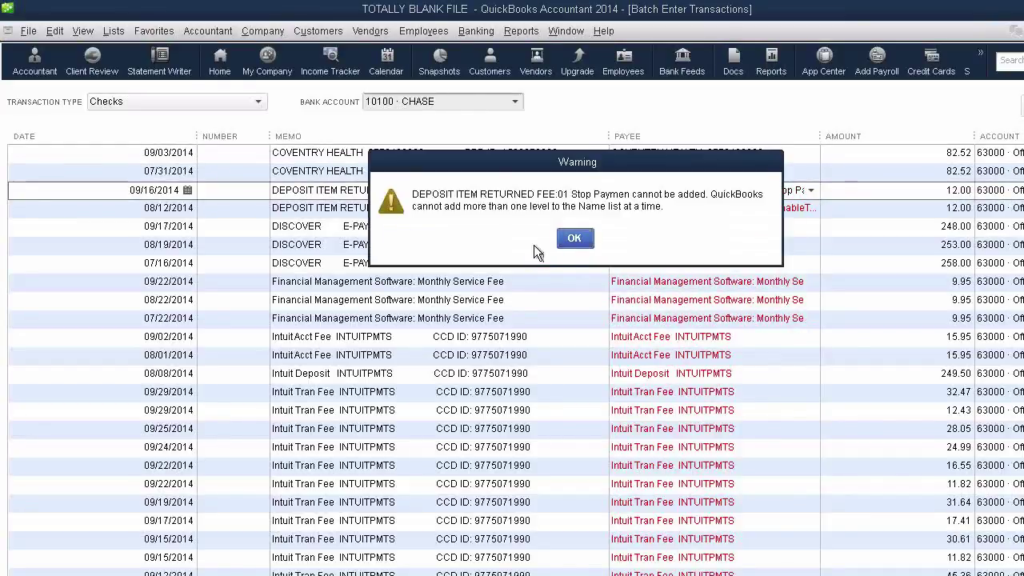
click(572, 243)
key(Down)
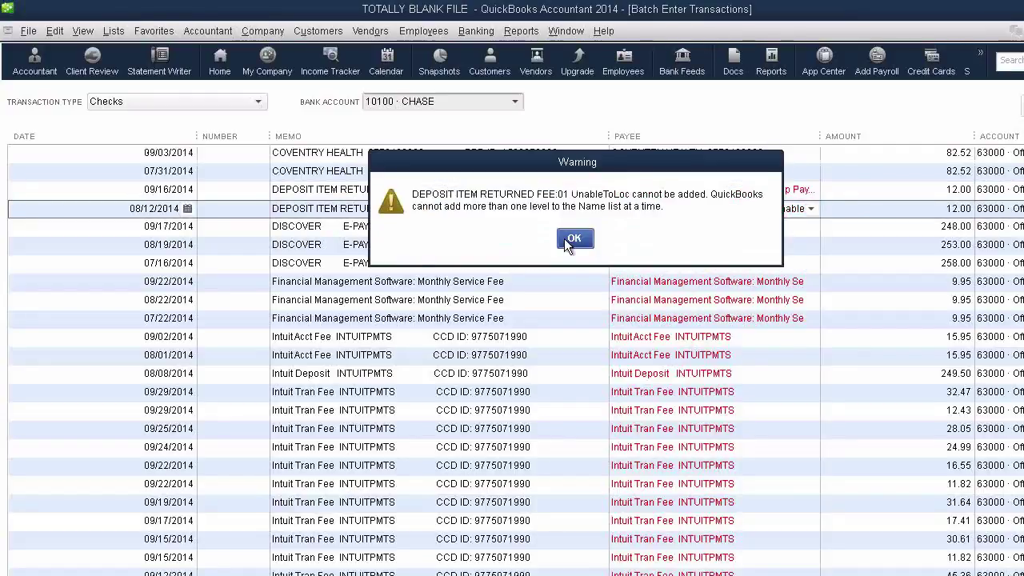
click(573, 240)
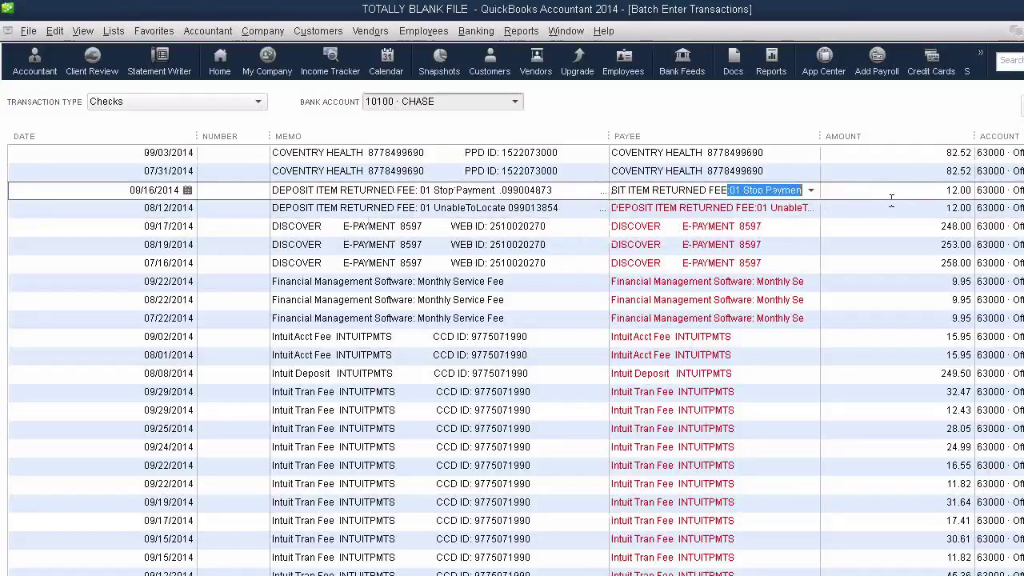
Shorten the 09/16/2014 deposit fee payee to DEPOSIT ITEM RETURNED FEE and quick-add it to the Name list
key(Delete)
key(Tab)
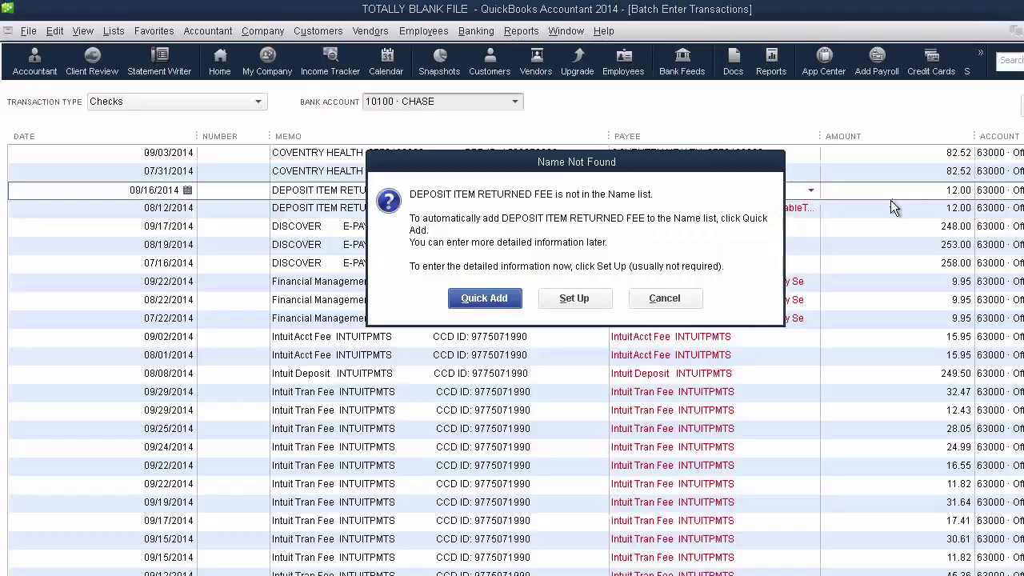
key(Return)
key(Return)
key(Down)
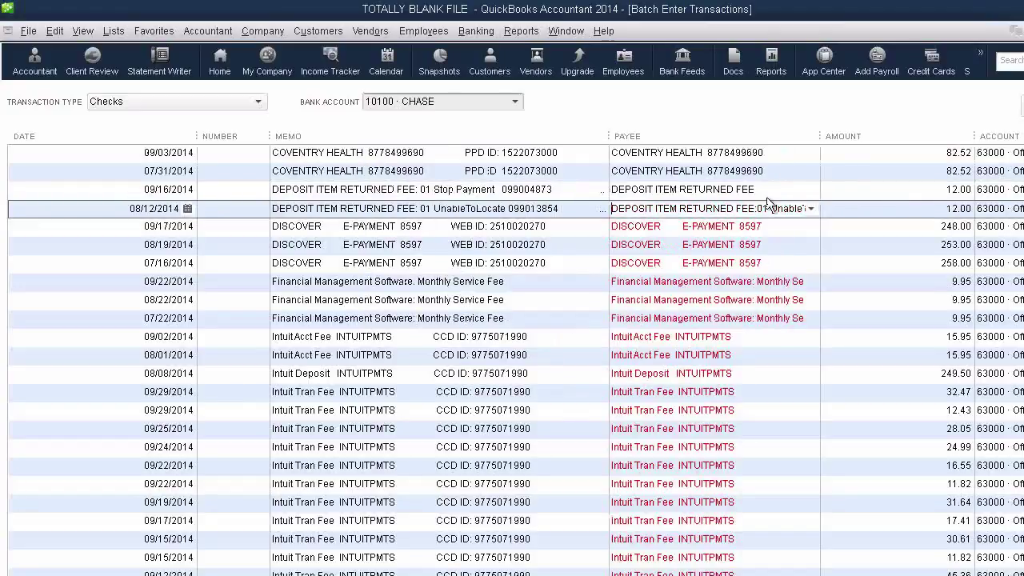
Shorten the 08/12/2014 deposit fee payee to DEPOSIT ITEM RETURNED FEE
drag(679, 208, 885, 213)
click(756, 207)
key(Delete)
key(Down)
Revalidate the flagged DISCOVER payees and try the first two Financial Management Software payees as they are
key(Down)
key(Down)
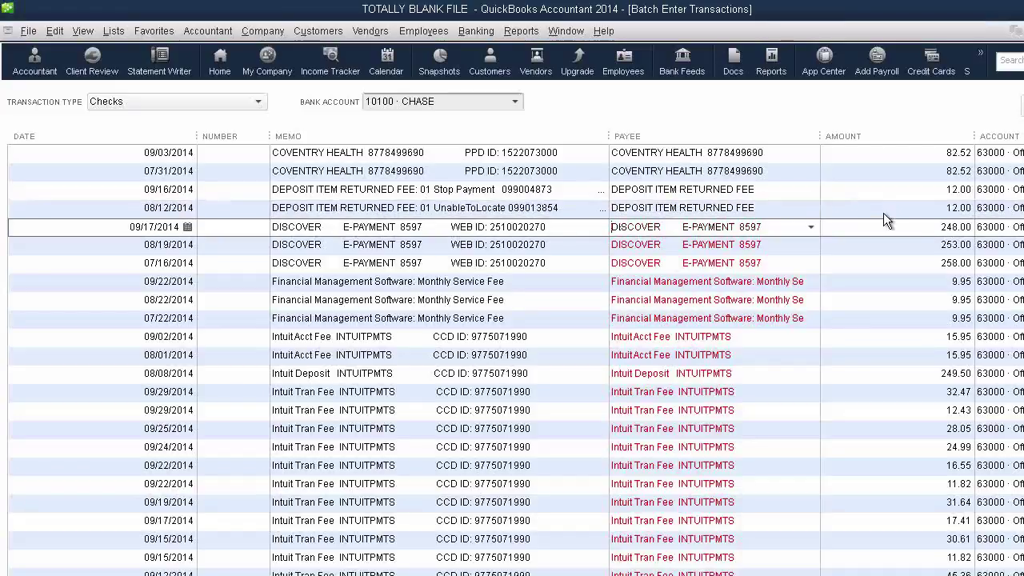
key(Down)
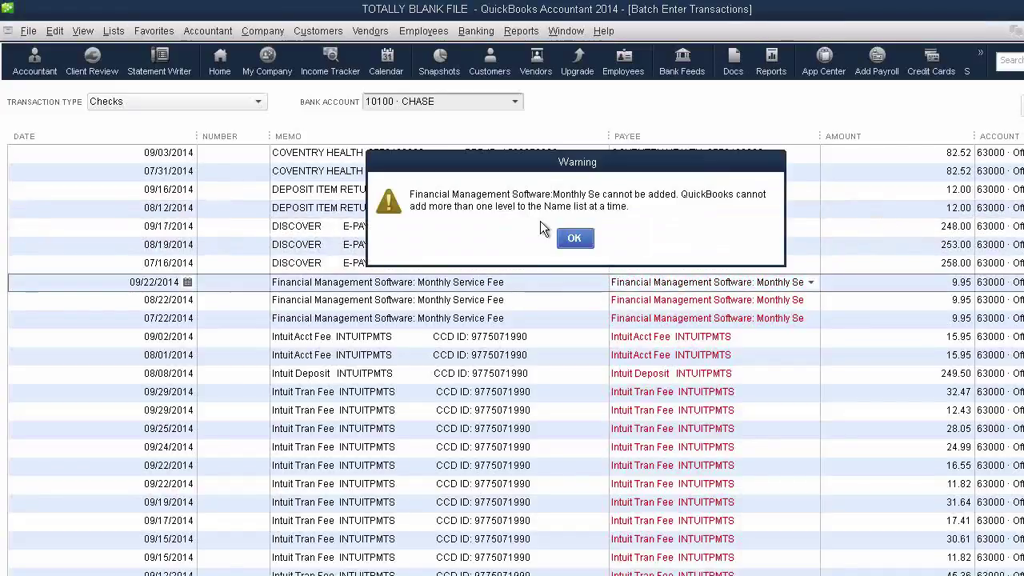
click(573, 237)
key(Down)
click(724, 281)
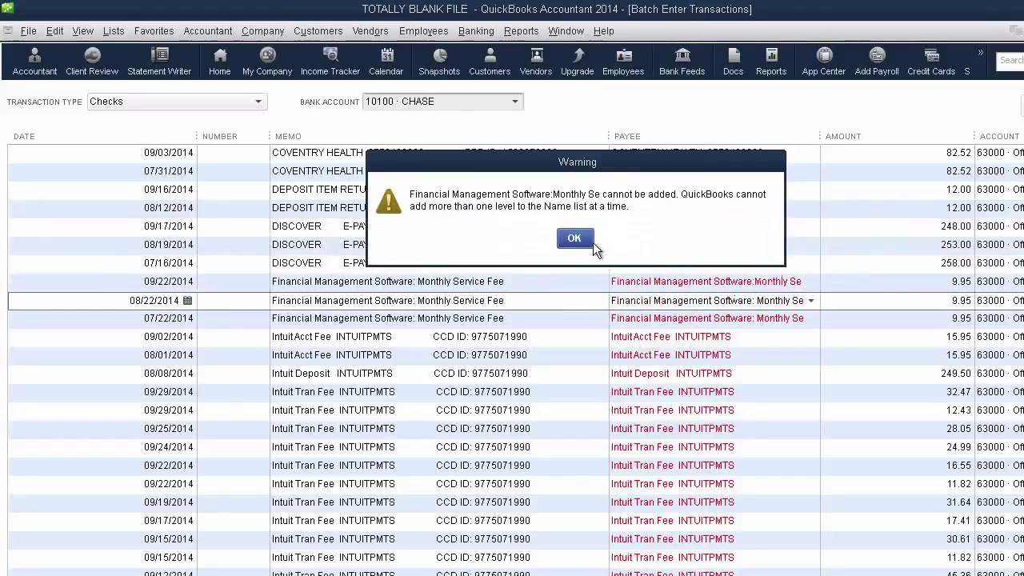
key(Return)
Shorten the 09/22/2014 service fee payee to Financial Management Software and quick-add it to the Name list
drag(746, 281, 904, 288)
text(e)
key(Tab)
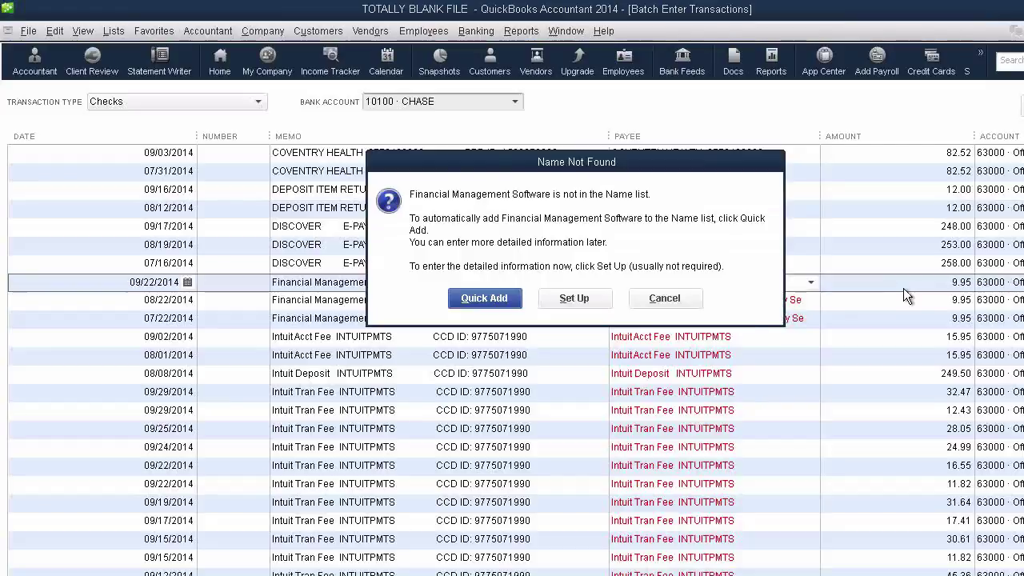
key(Return)
key(Return)
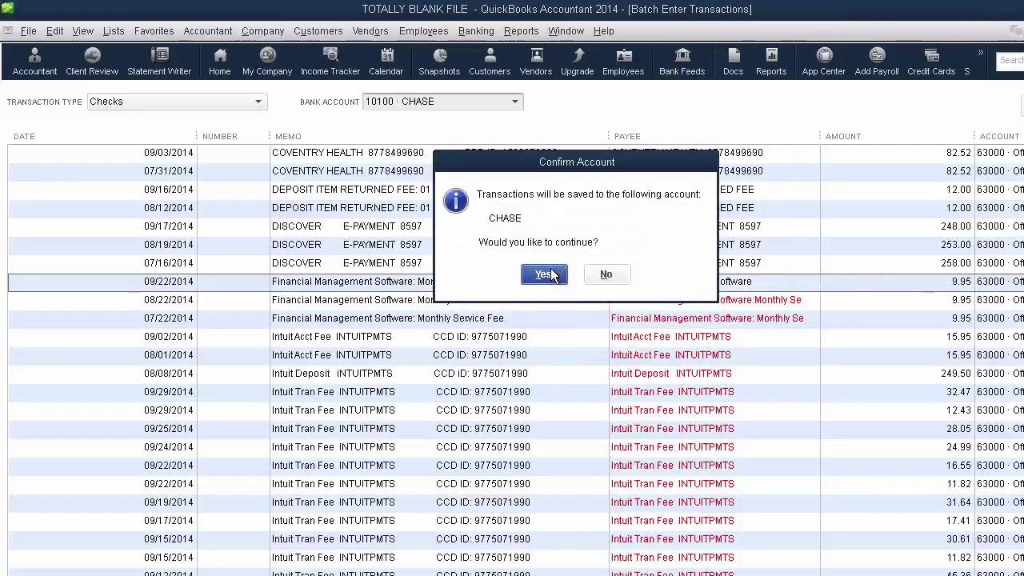
Save the corrected transactions to the CHASE account
click(556, 273)
click(576, 272)
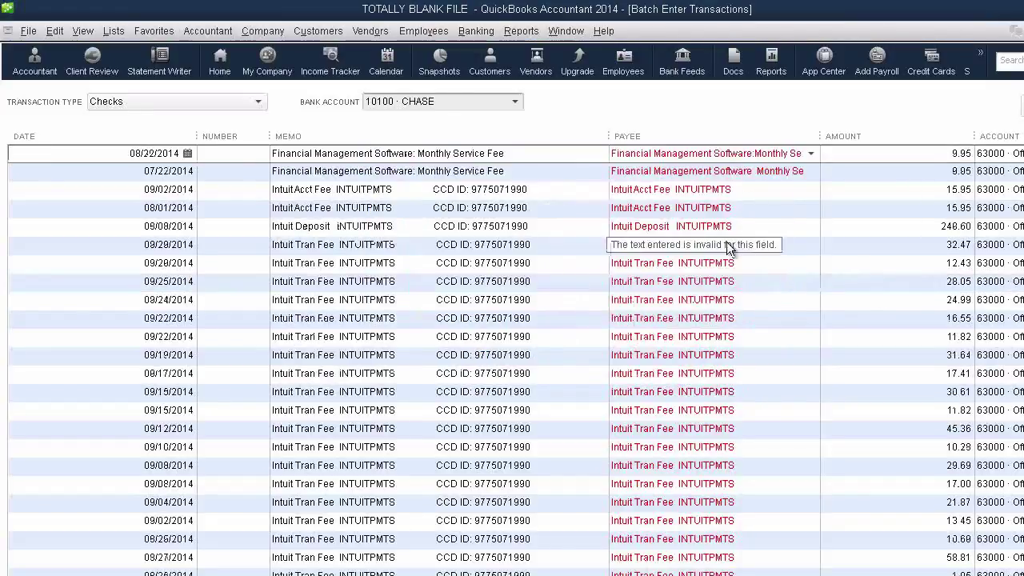
Shorten the payees of the 08/22/2014 and 07/22/2014 service fees to Financial Management Software
drag(747, 153, 828, 154)
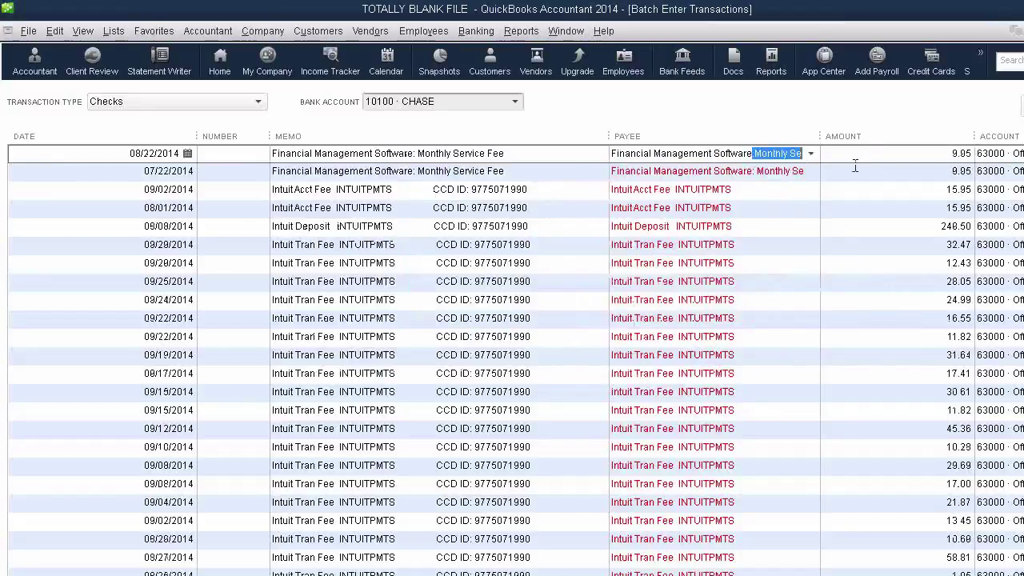
key(Delete)
click(790, 172)
drag(749, 173, 886, 177)
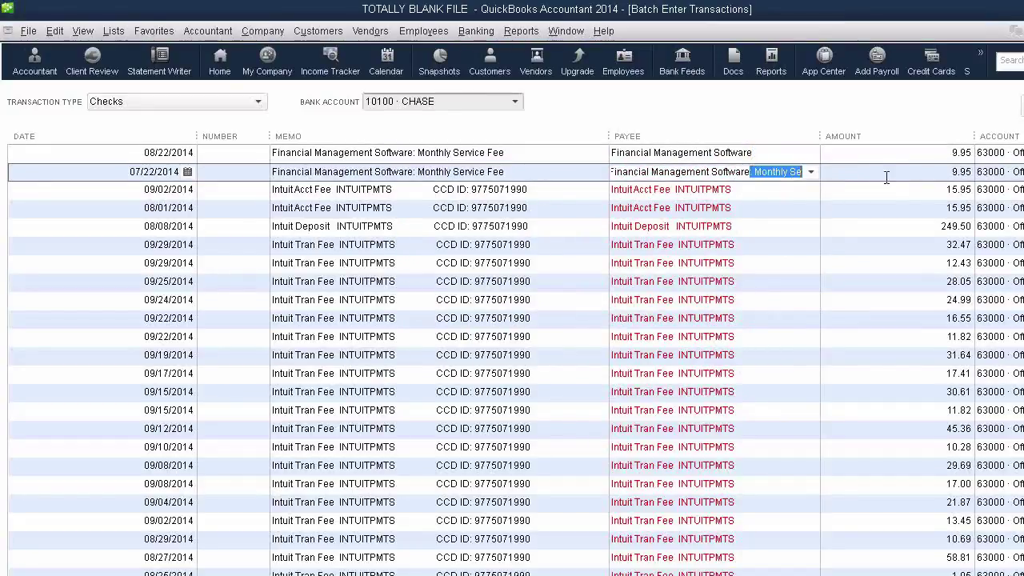
key(Delete)
Revalidate all remaining flagged payees row by row, from the Intuit fees through the MAILCHIMP, PAYPAL and Payroll transactions
click(761, 190)
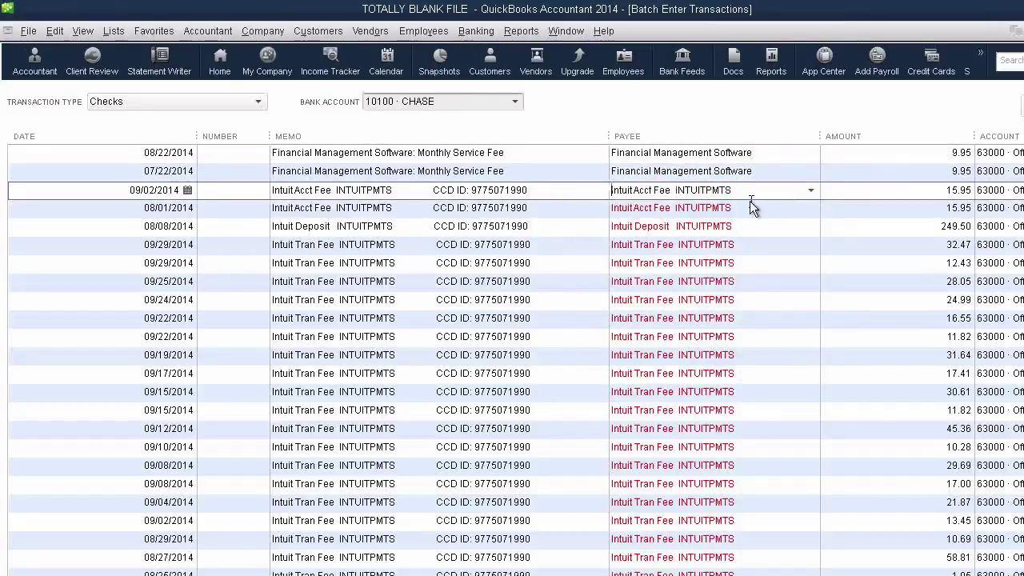
click(752, 209)
key(Down)
key(Down)
key(Down)
key(Down)
key(Down)
key(Down)
key(Down)
key(Down)
key(Down)
key(Down)
key(Down)
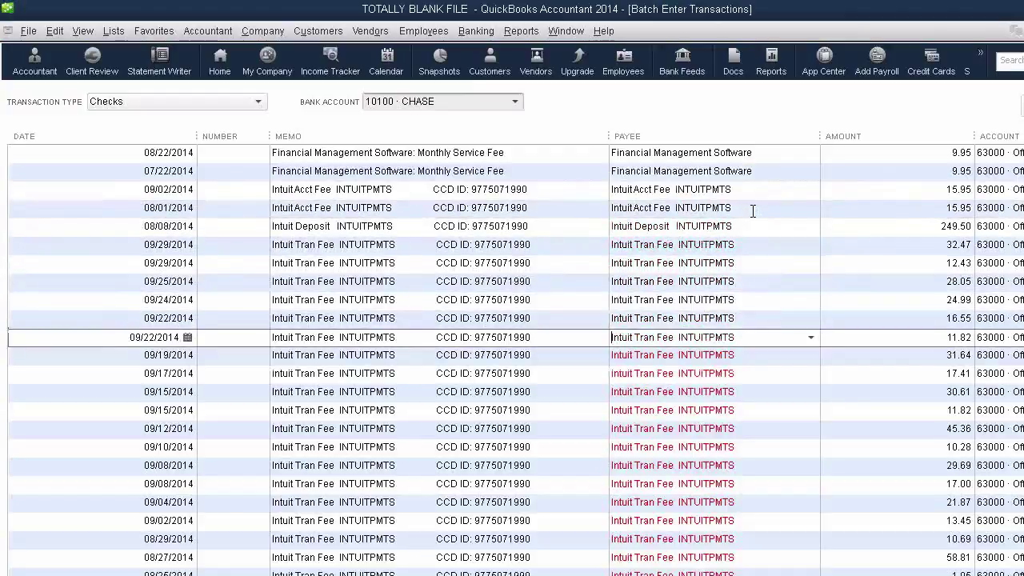
key(Down)
key(Down)
key(Down)
key(Down)
key(Down)
key(Down)
key(Down)
key(Down)
key(Down)
key(Down)
key(Down)
key(Down)
key(Down)
key(Down)
key(Down)
key(Down)
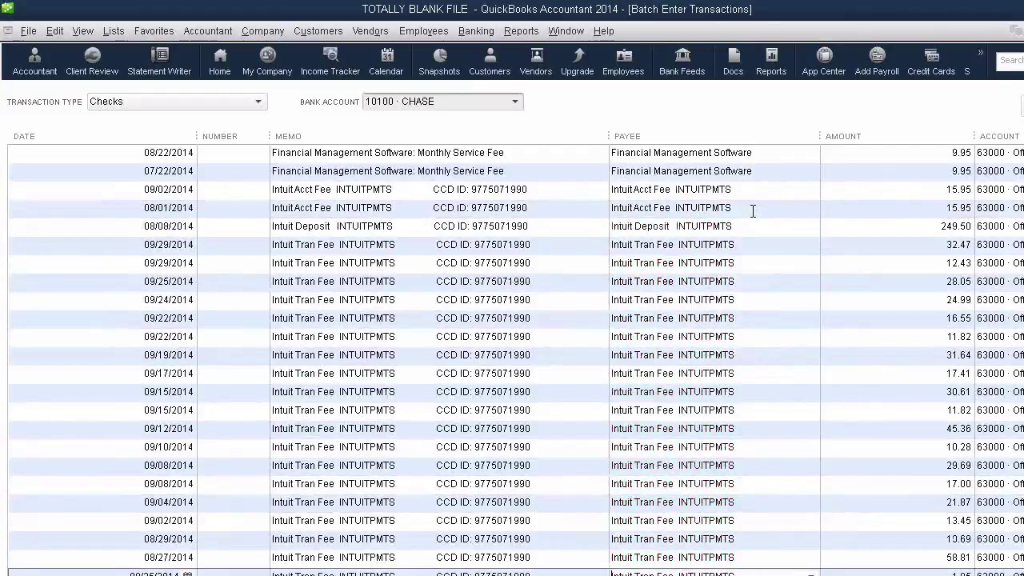
key(Down)
key(Down)
key(Down)
key(Down)
key(Down)
key(Down)
key(Down)
key(Down)
key(Down)
key(Down)
key(Down)
key(Down)
key(Down)
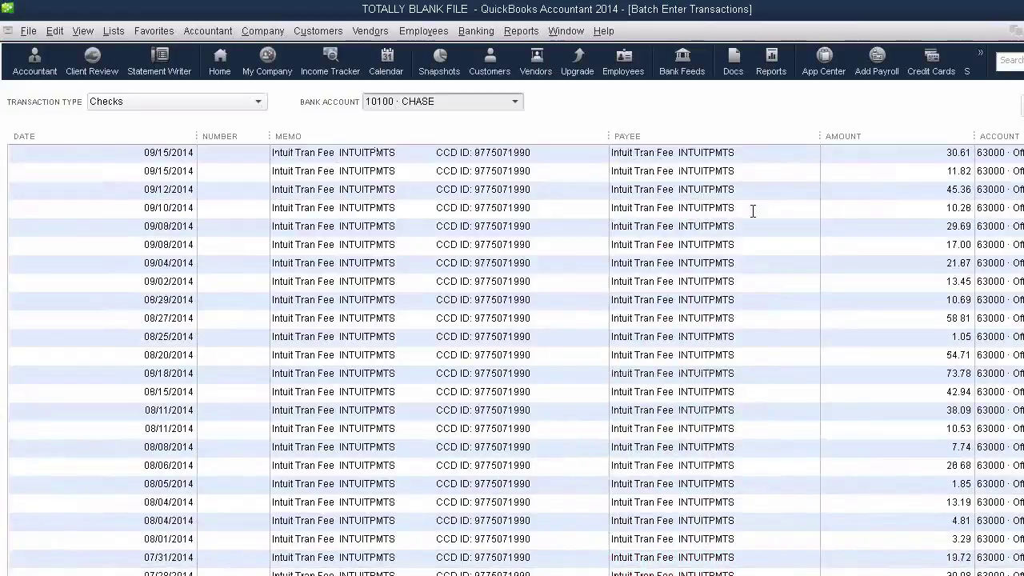
key(Down)
key(Down)
key(Down)
key(Down)
key(Down)
key(Down)
key(Down)
key(Down)
key(Down)
key(Down)
key(Down)
key(Down)
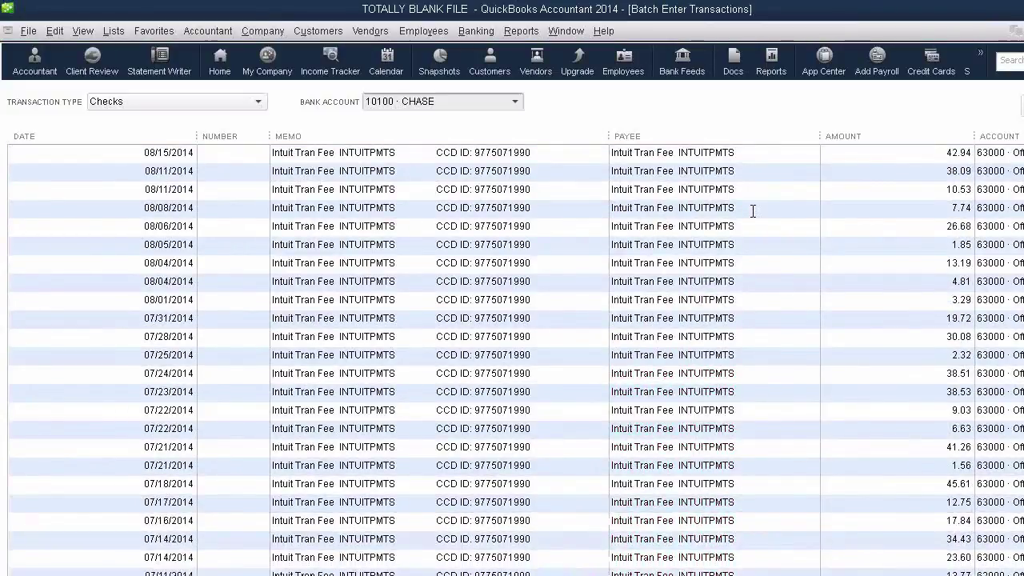
key(Down)
key(Down)
key(Down)
key(Down)
key(Down)
key(Down)
key(Down)
key(Down)
key(Down)
key(Down)
key(Down)
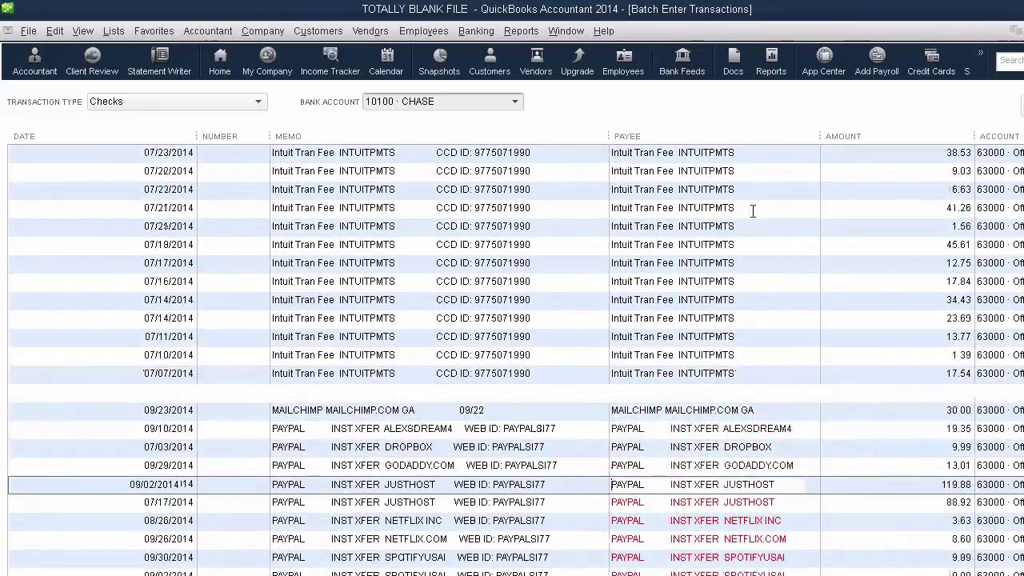
key(Down)
key(Down)
key(Down)
key(Down)
key(Down)
key(Down)
key(Down)
key(Down)
key(Down)
key(Down)
key(Down)
key(Down)
key(Down)
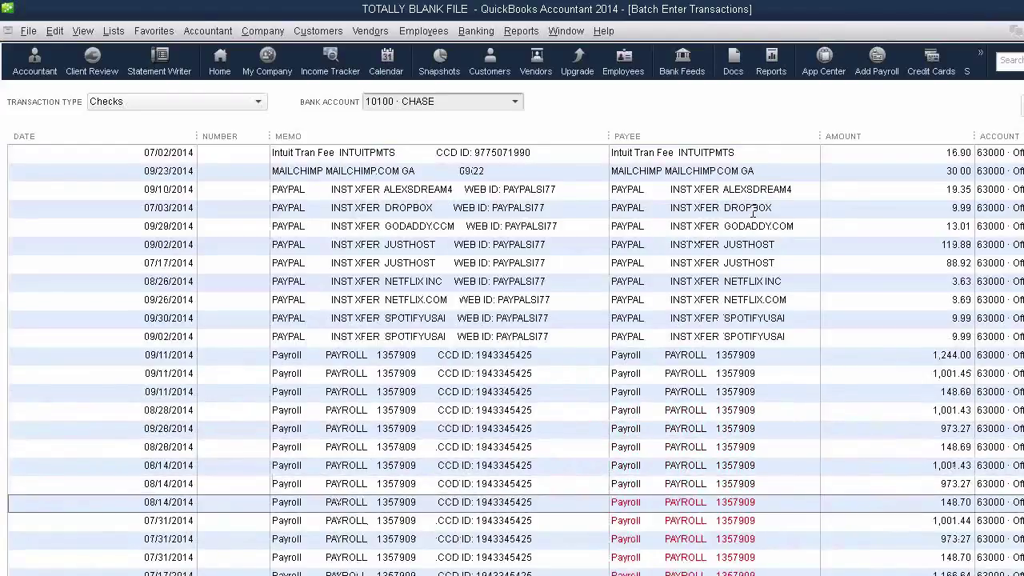
key(Down)
key(Down)
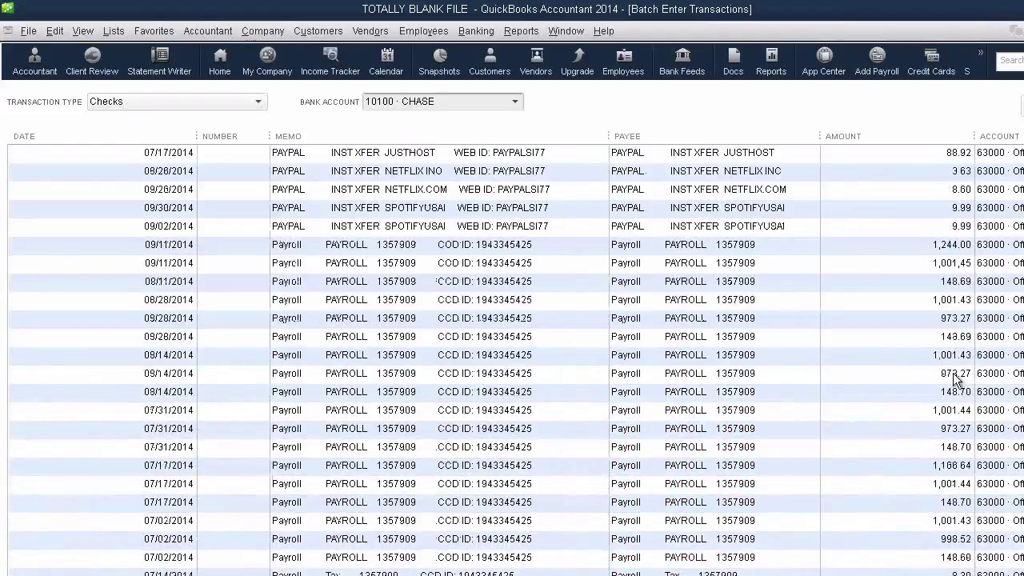
Save all the remaining transactions in the batch to the CHASE account
key(alt+s)
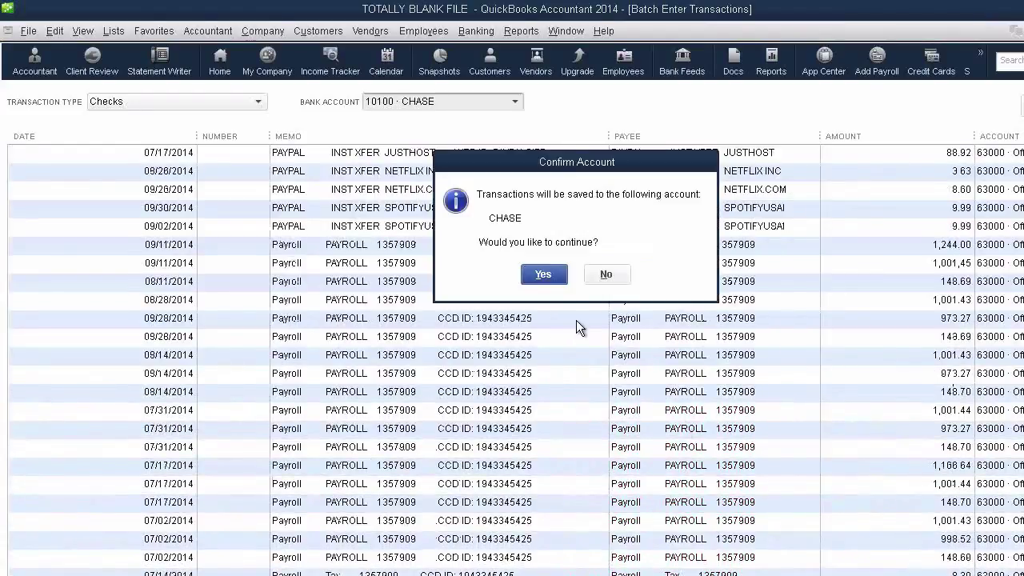
click(542, 274)
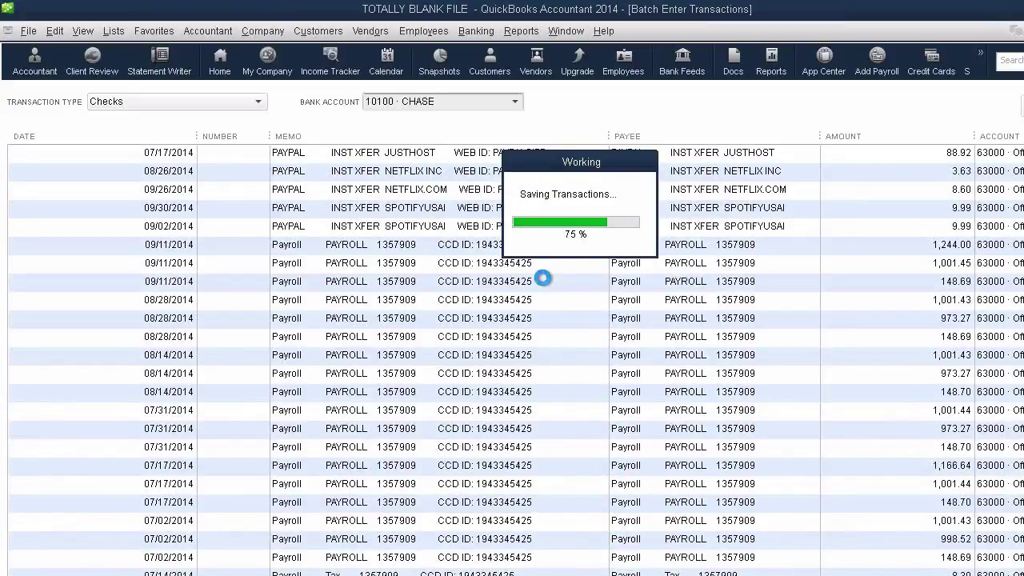
click(576, 227)
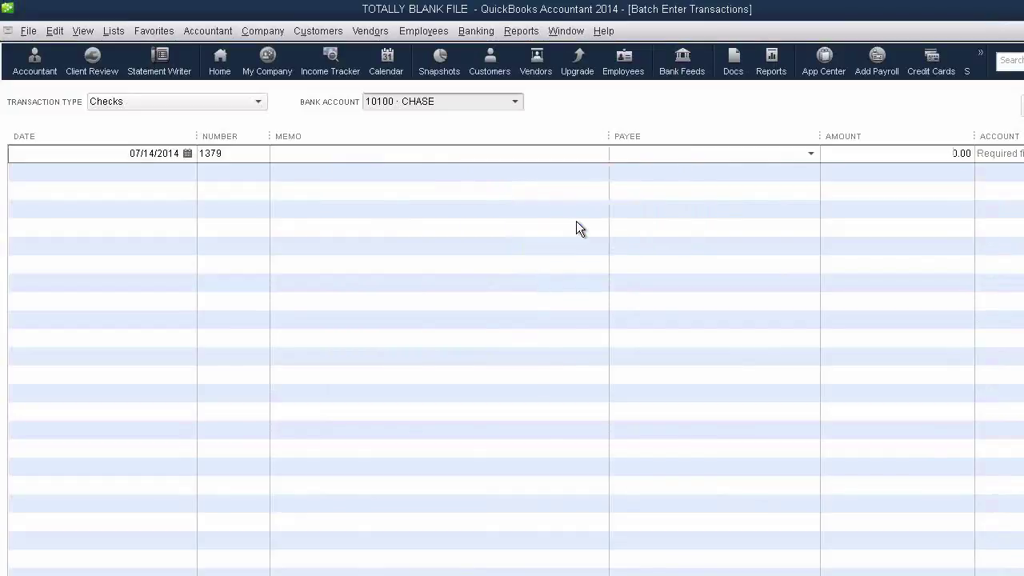
Open the CHASE account register from the Chart of Accounts to view the saved checks
click(114, 32)
click(121, 56)
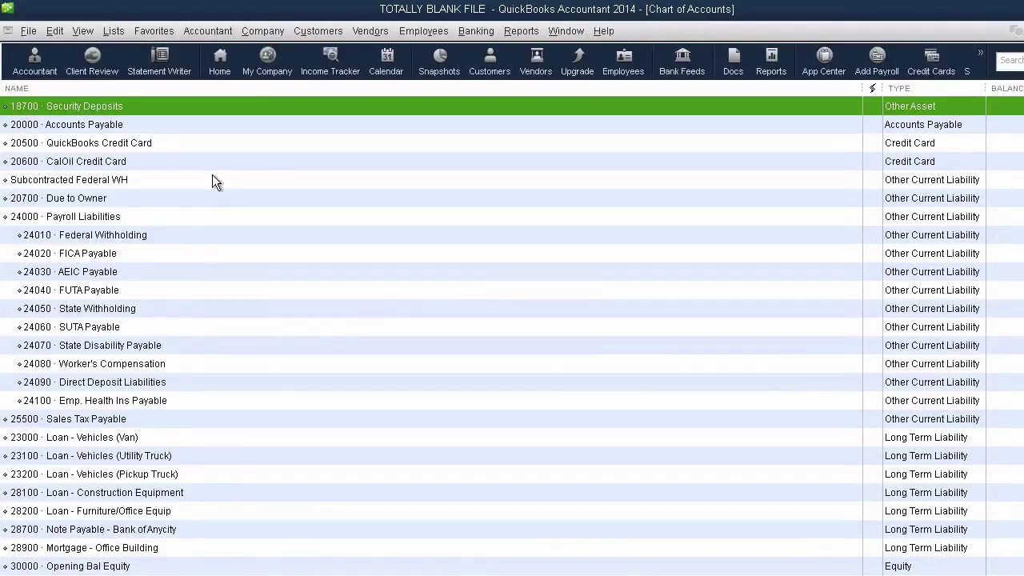
scroll(212, 175, up, 5)
double_click(76, 105)
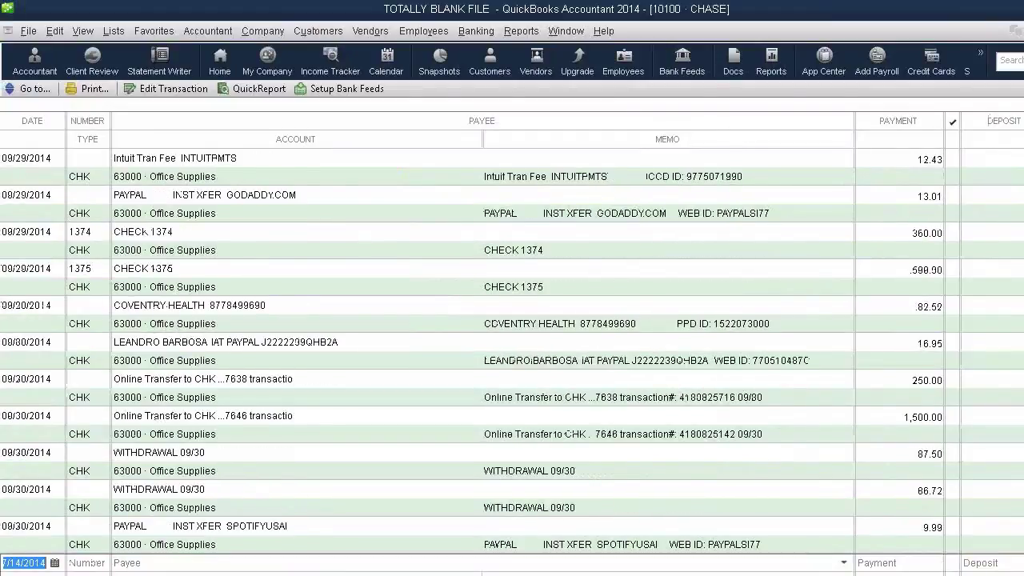
Switch to the JPMC.CSV workbook in Excel and look through the source transactions and their amounts
key(alt+Tab)
click(480, 358)
click(863, 130)
click(866, 214)
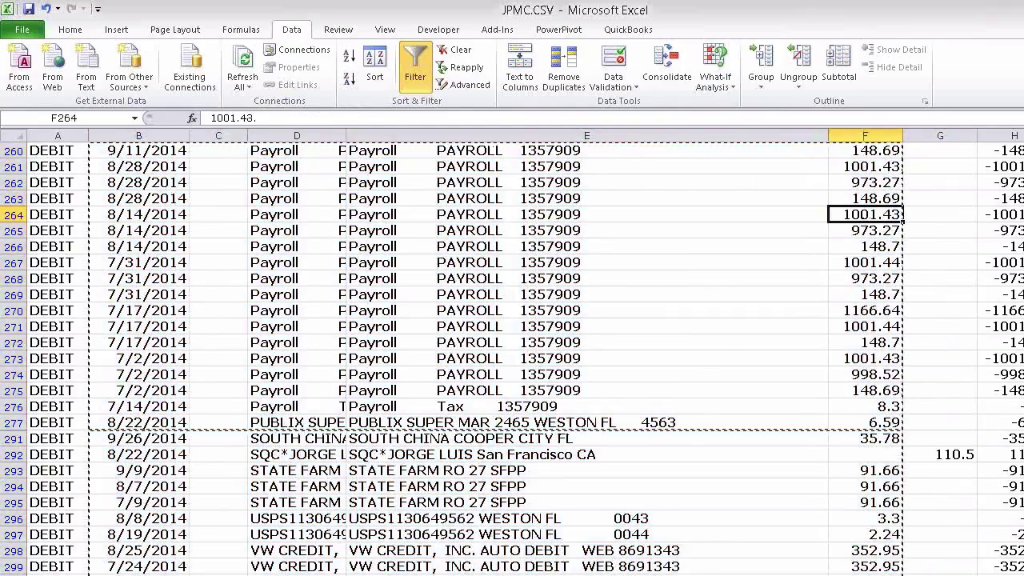
scroll(512, 352, up, 1)
scroll(930, 215, up, 20)
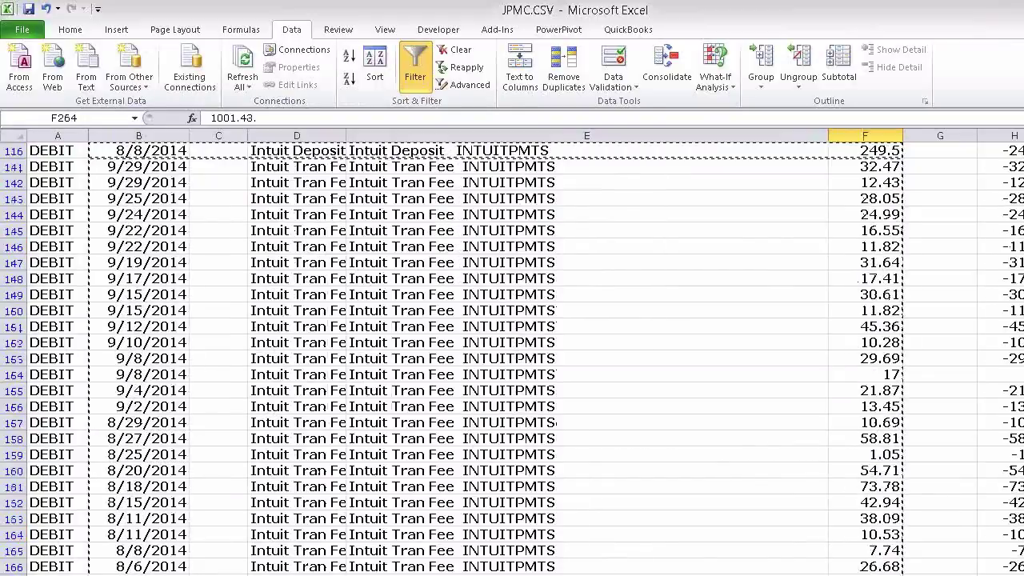
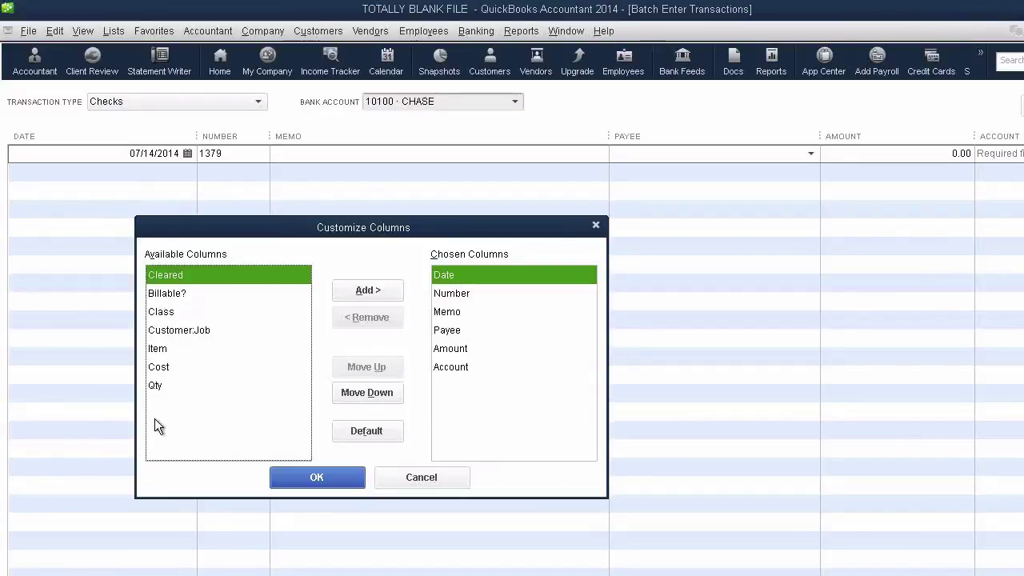
Add the Item column to the batch entry grid and place it directly before the Account column
click(186, 295)
click(187, 329)
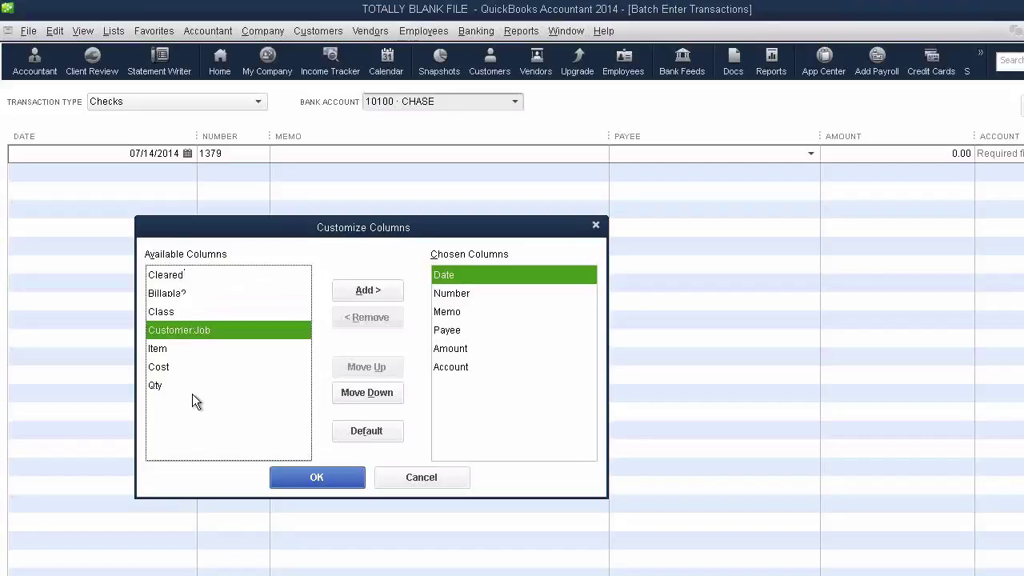
drag(157, 348, 424, 351)
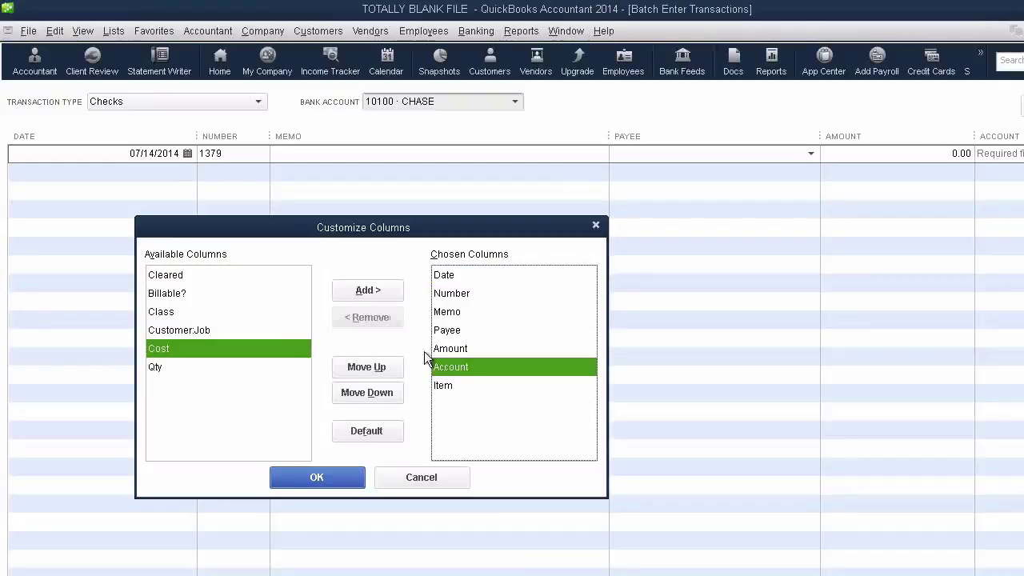
click(447, 386)
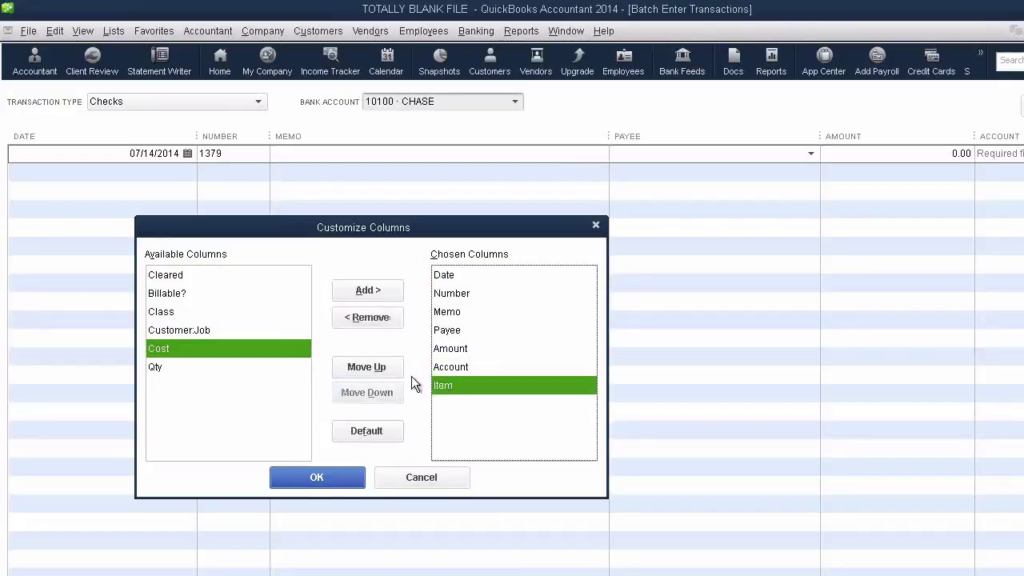
click(376, 368)
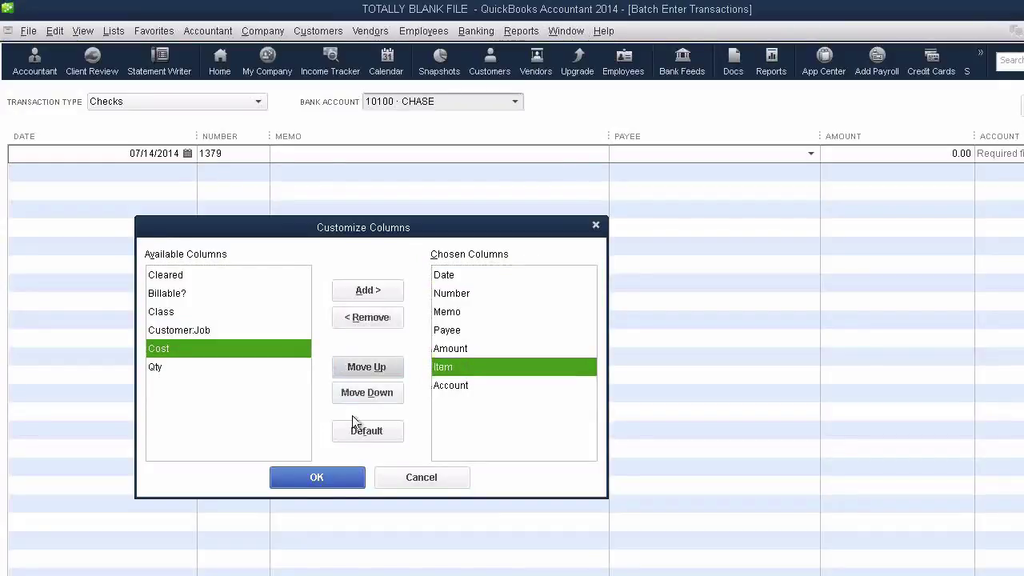
click(458, 383)
click(449, 364)
click(328, 477)
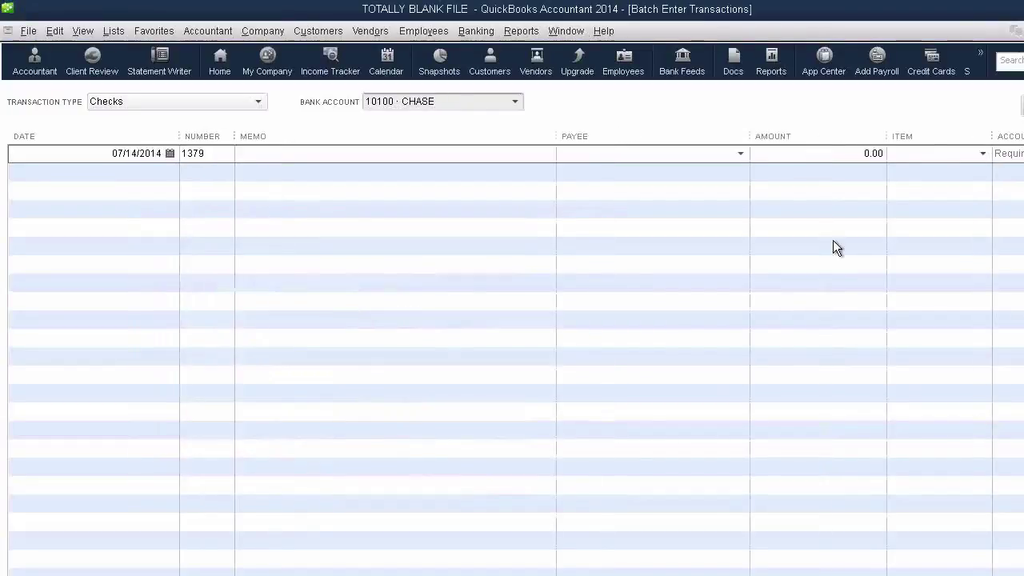
Examine the Item choices and the Account field in the first blank check row
click(983, 153)
click(938, 180)
click(486, 173)
click(1010, 153)
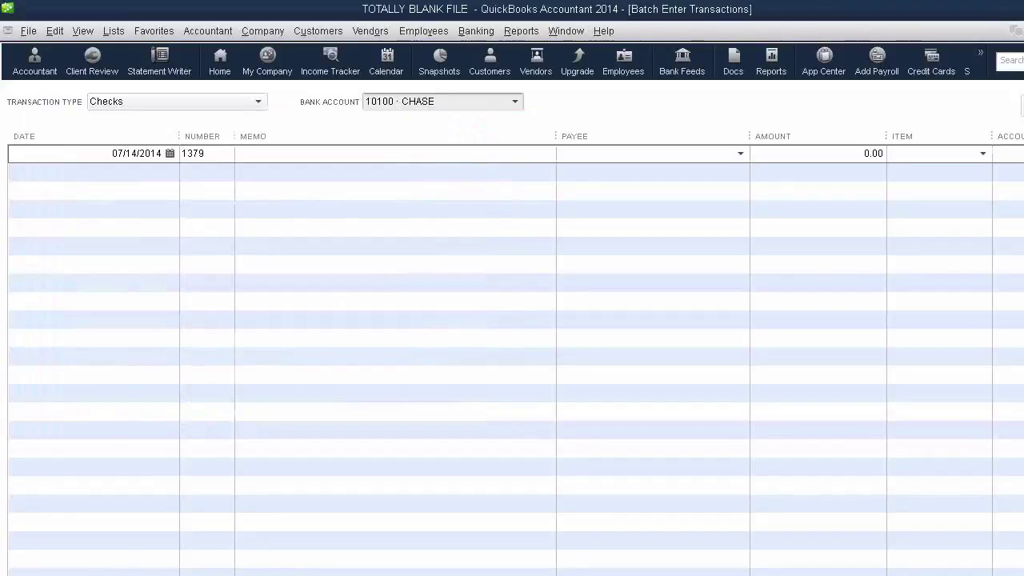